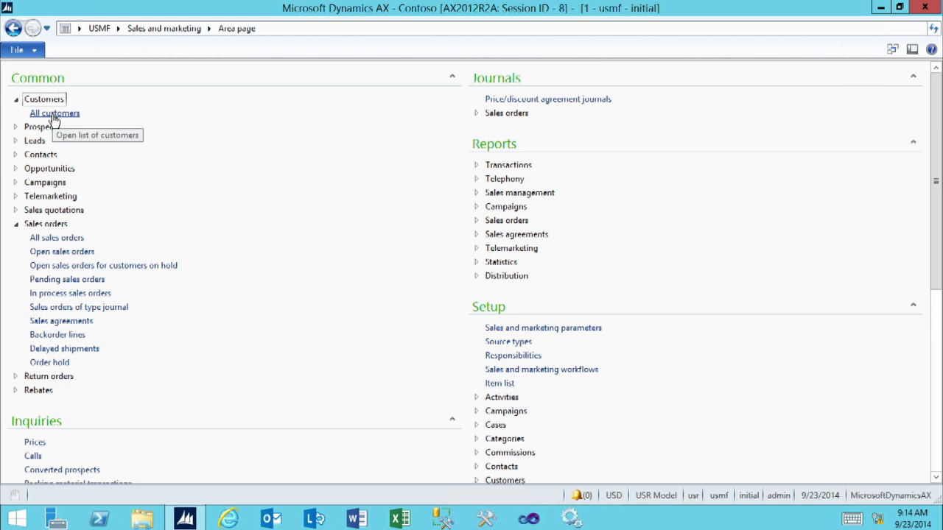
Open the list of all customers, filter it by the name "turtle", and select Turtle Wholesales.
{"action": "left_click", "coordinate": [53, 115]}
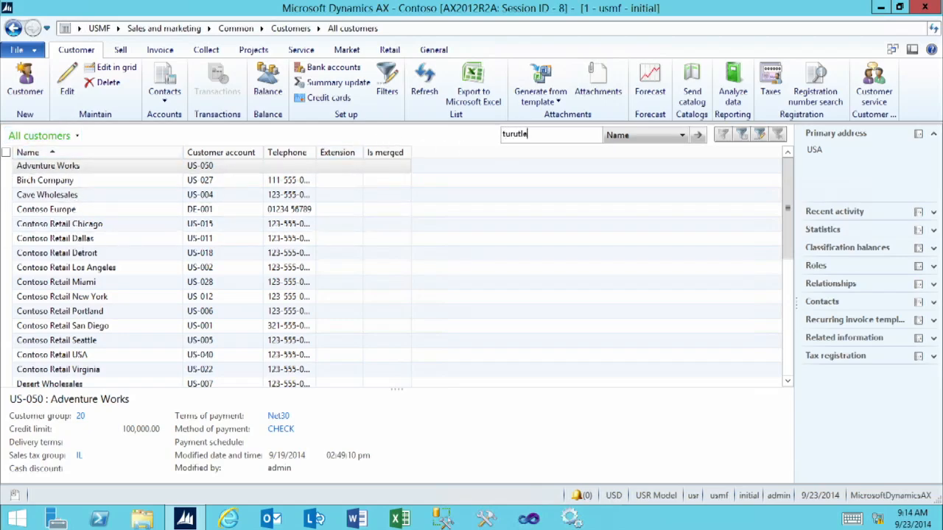
{"action": "key", "text": "Return"}
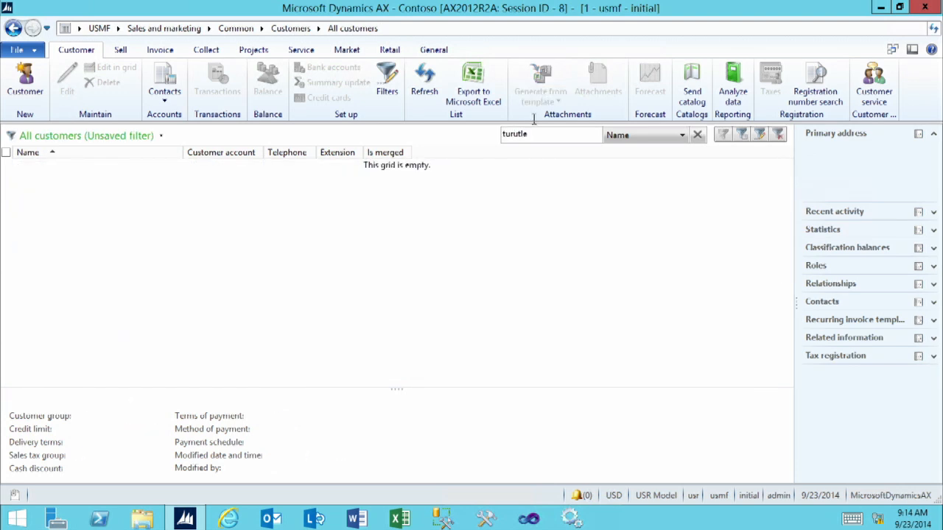
{"action": "left_click_drag", "start_coordinate": [534, 133], "coordinate": [497, 146]}
{"action": "type", "text": "tur"}
{"action": "key", "text": "Return"}
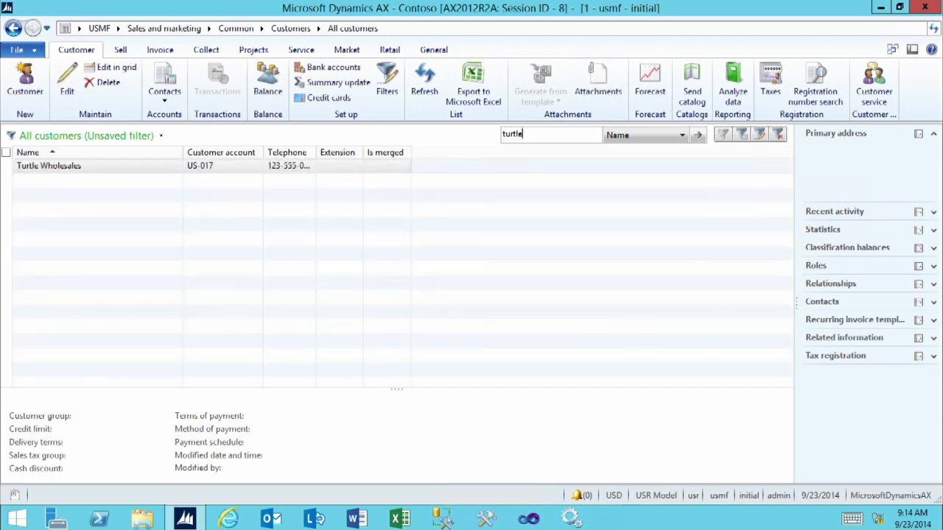
{"action": "left_click", "coordinate": [366, 169]}
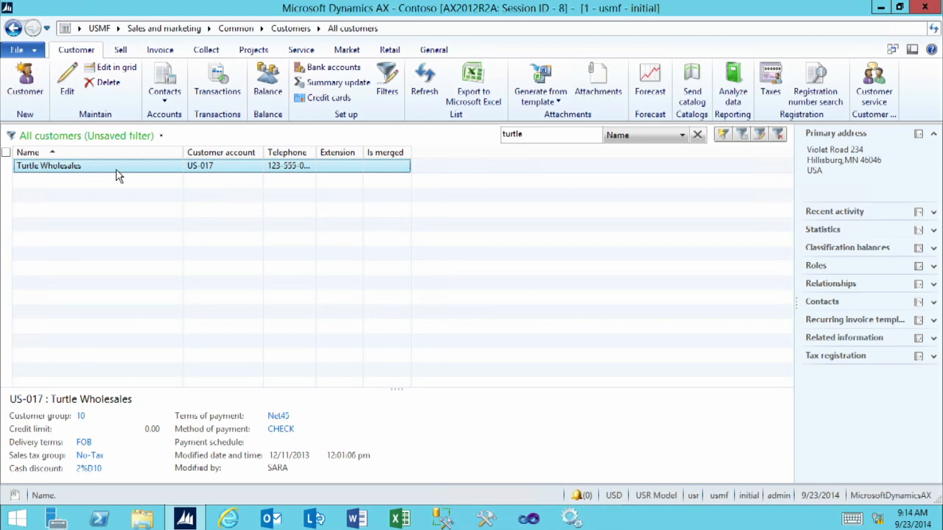
Create a new sales order for Turtle Wholesales with a first line for item D0111, quantity 10.
{"action": "left_click", "coordinate": [121, 51]}
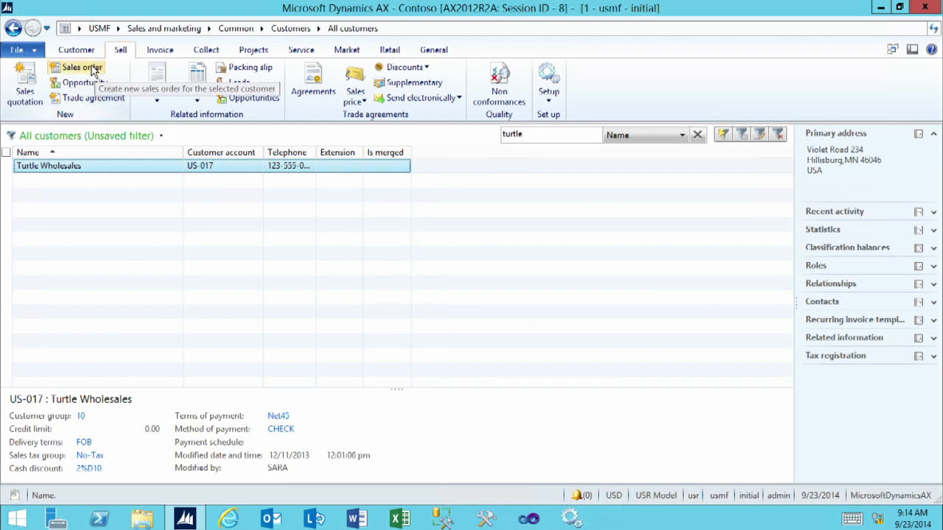
{"action": "left_click", "coordinate": [92, 71]}
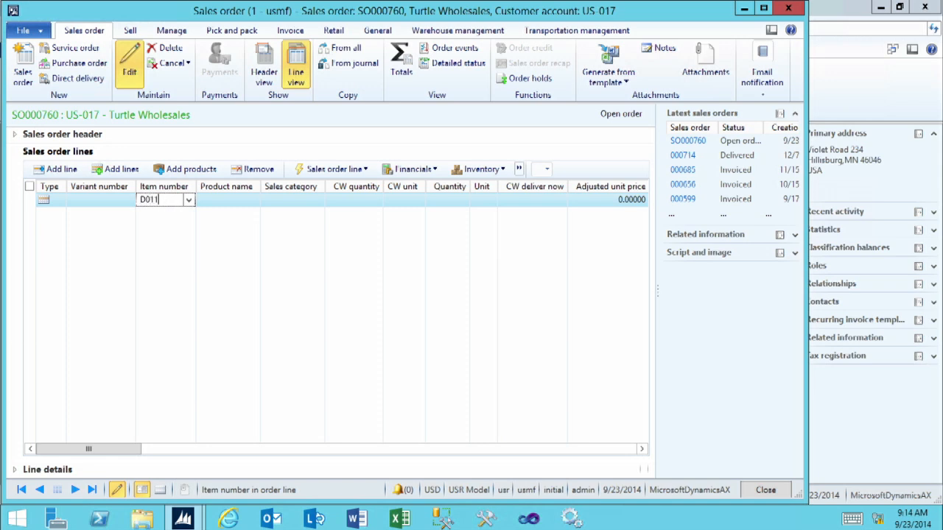
{"action": "key", "text": "Tab"}
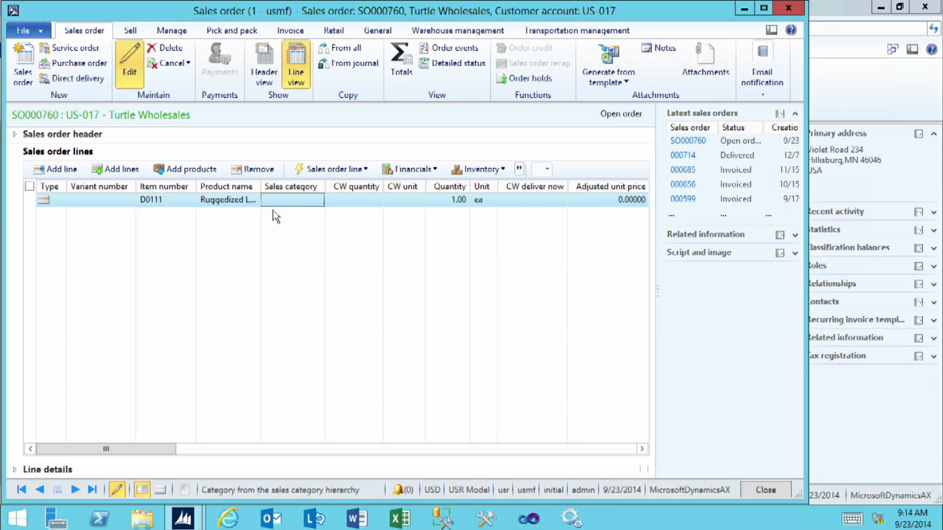
{"action": "left_click", "coordinate": [439, 201]}
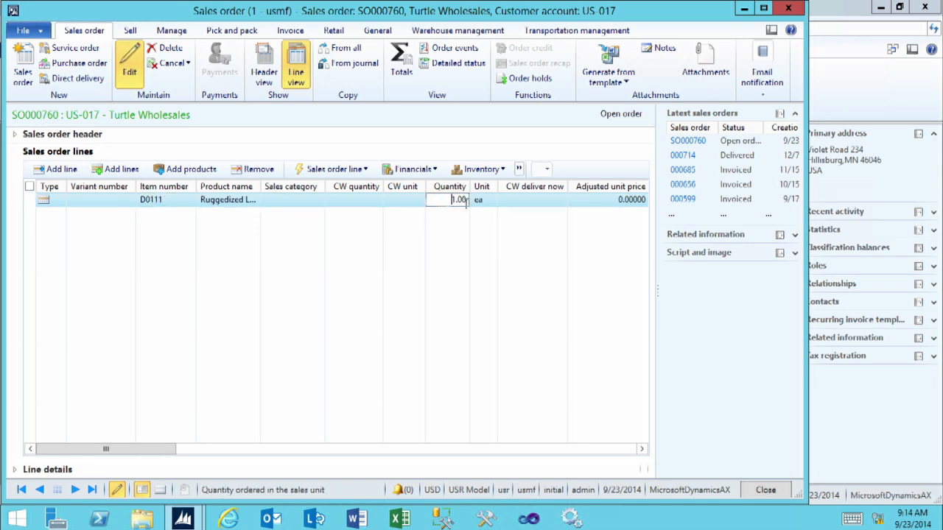
{"action": "type", "text": "10"}
{"action": "key", "text": "Tab"}
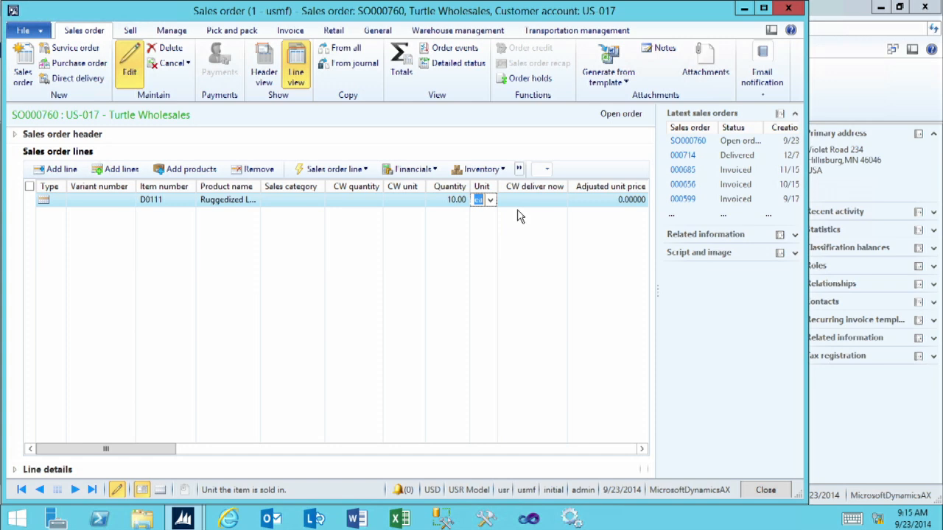
Add a second order line for item C0002 with quantity 2 and try to open the multiple-line creation form.
{"action": "left_click", "coordinate": [53, 173]}
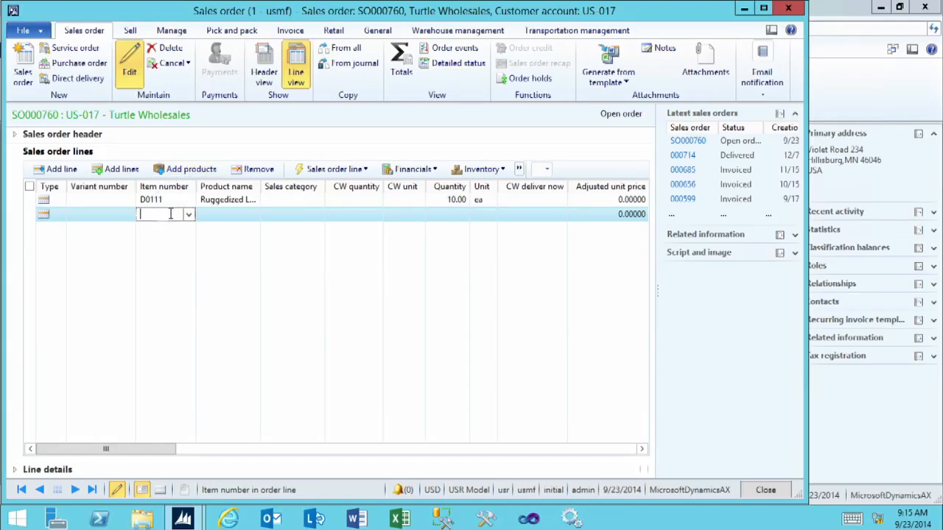
{"action": "left_click", "coordinate": [190, 216]}
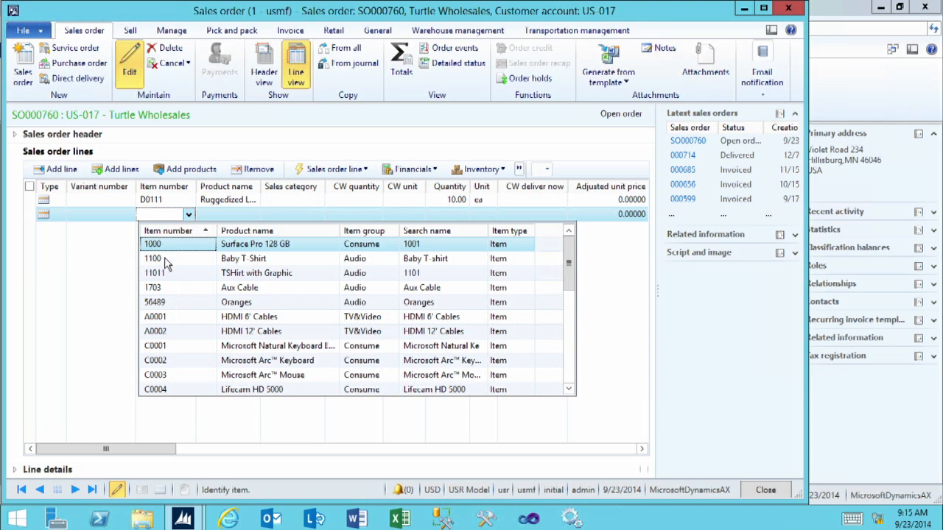
{"action": "left_click", "coordinate": [178, 362]}
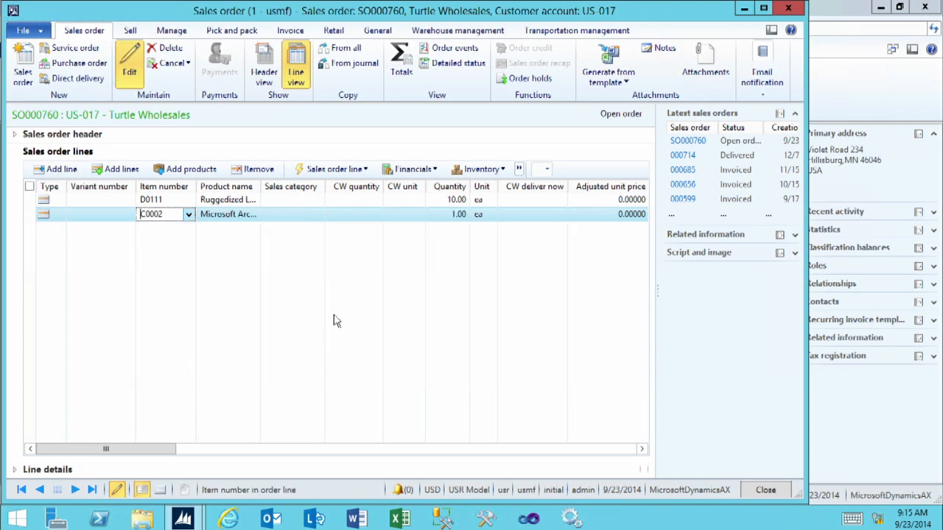
{"action": "left_click", "coordinate": [435, 216]}
{"action": "type", "text": "2"}
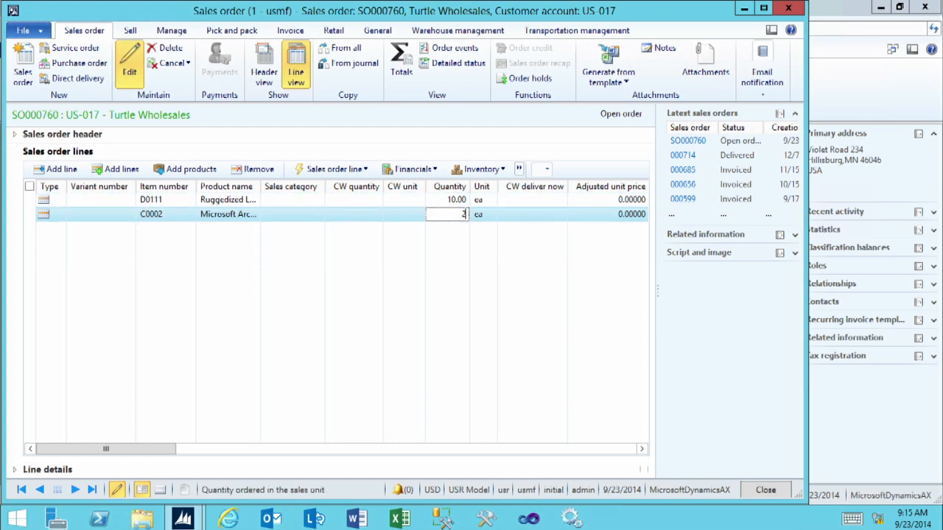
{"action": "key", "text": "Tab"}
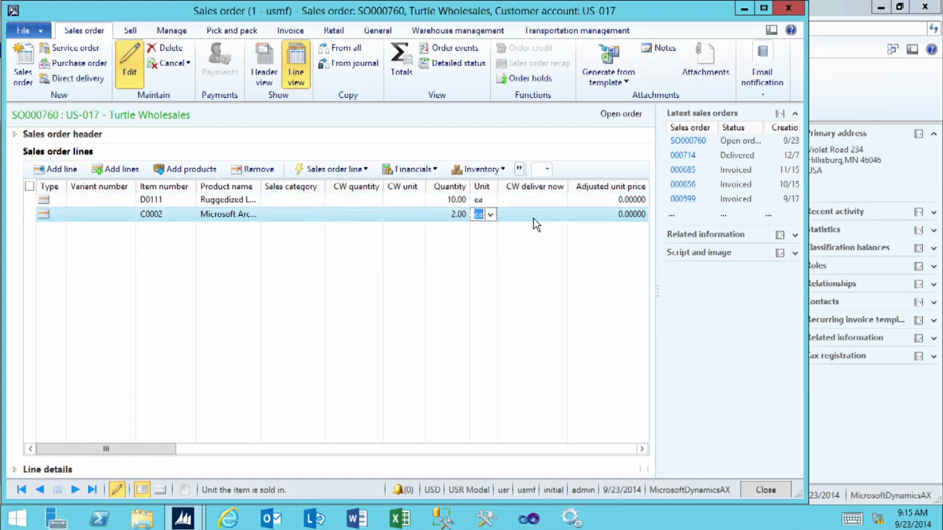
{"action": "left_click", "coordinate": [120, 171]}
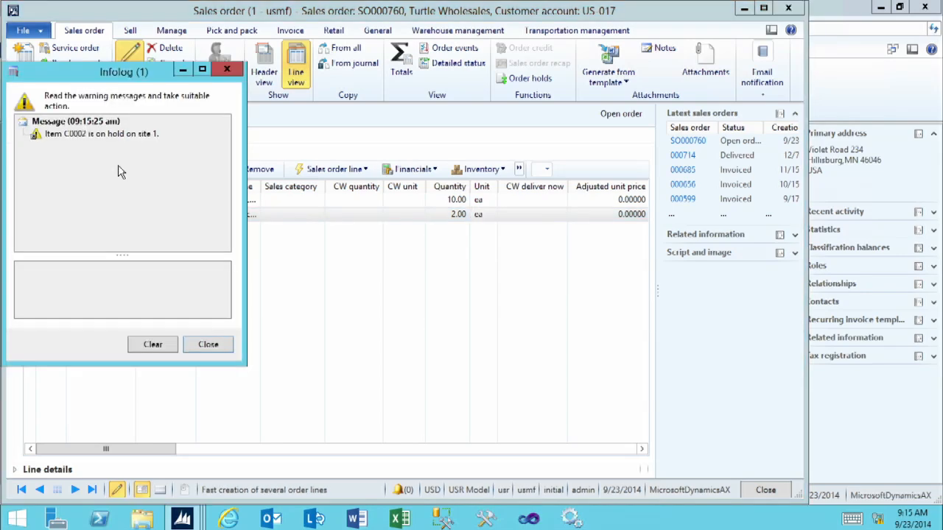
{"action": "left_click", "coordinate": [208, 349]}
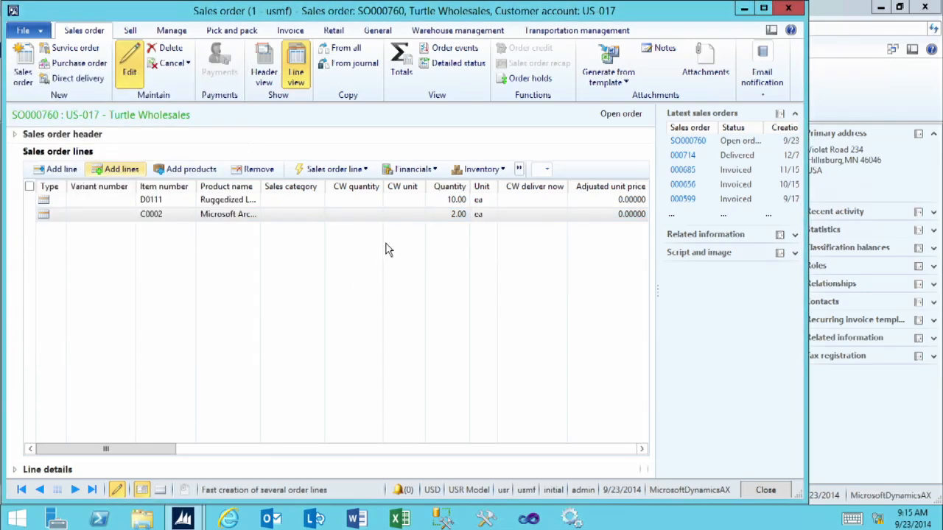
Set the site of the C0002 order line to 2.
{"action": "left_click", "coordinate": [168, 211]}
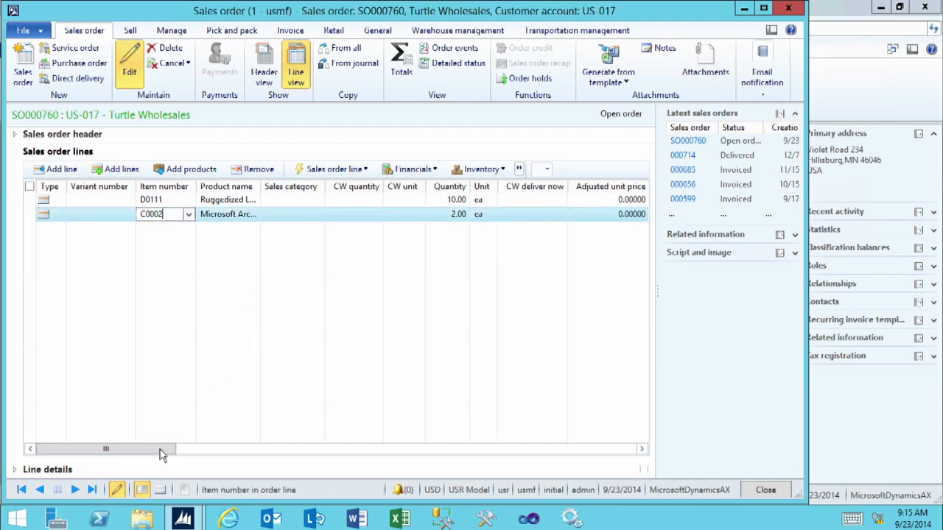
{"action": "left_click_drag", "start_coordinate": [160, 450], "coordinate": [294, 472]}
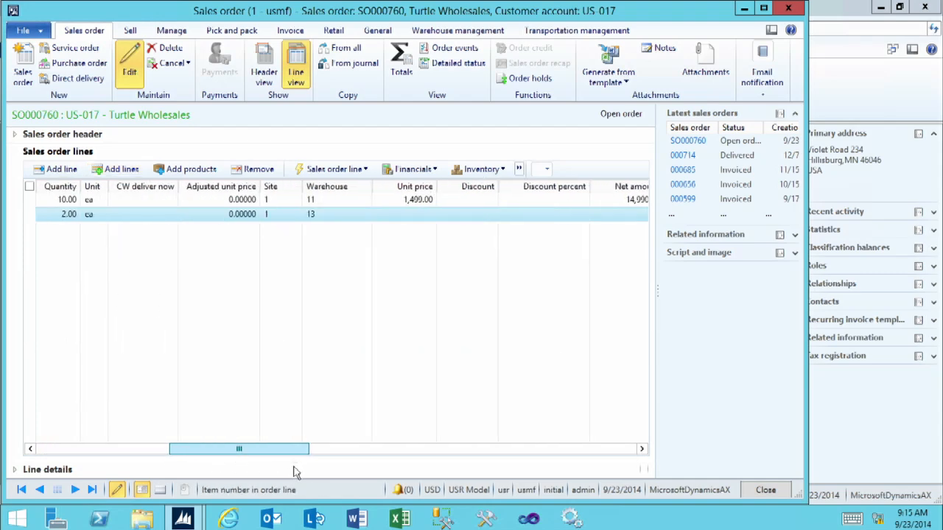
{"action": "left_click", "coordinate": [282, 215]}
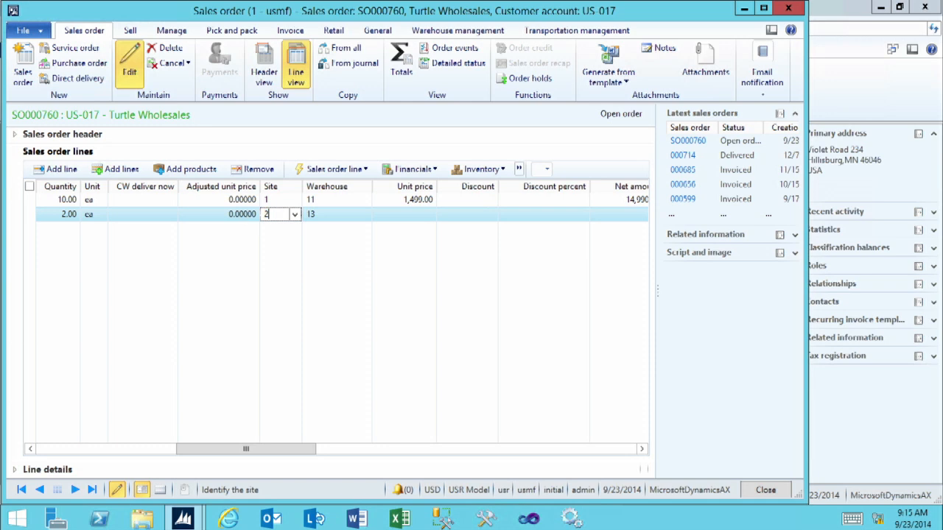
{"action": "type", "text": "2"}
{"action": "key", "text": "Tab"}
{"action": "key", "text": "Tab"}
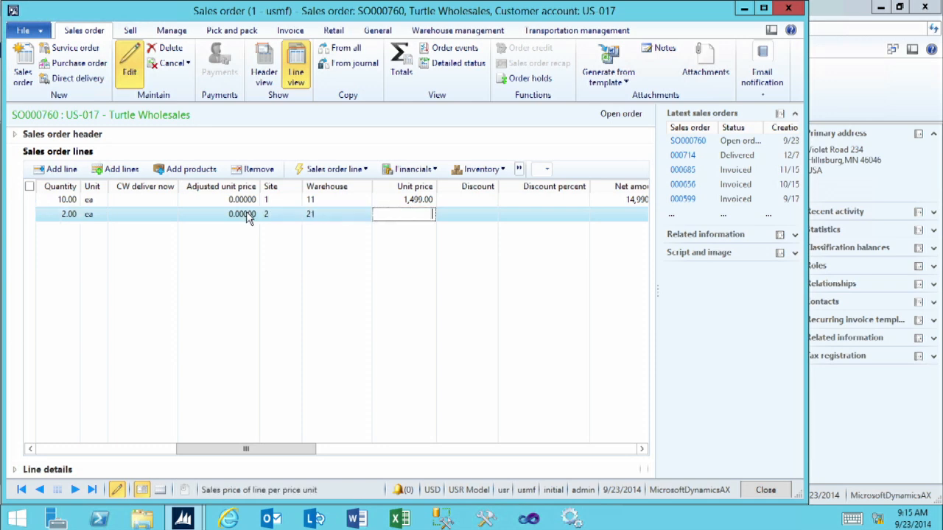
Try again to open the multiple-line creation form, and remove the C0002 line from the order.
{"action": "left_click", "coordinate": [51, 449]}
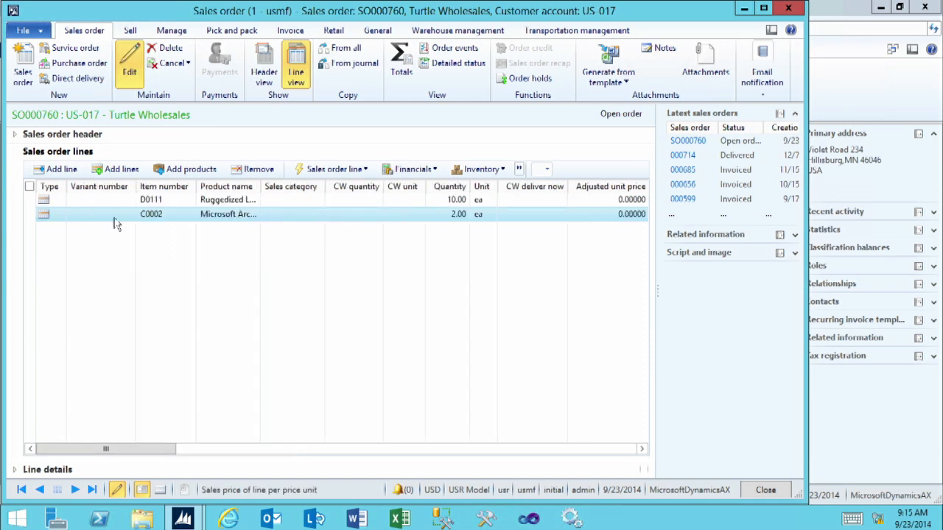
{"action": "left_click", "coordinate": [124, 170]}
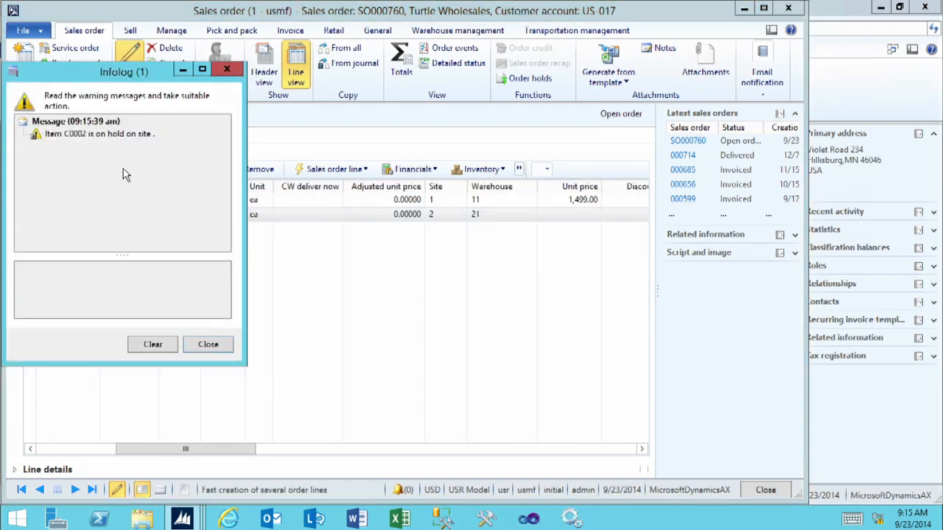
{"action": "left_click", "coordinate": [206, 343]}
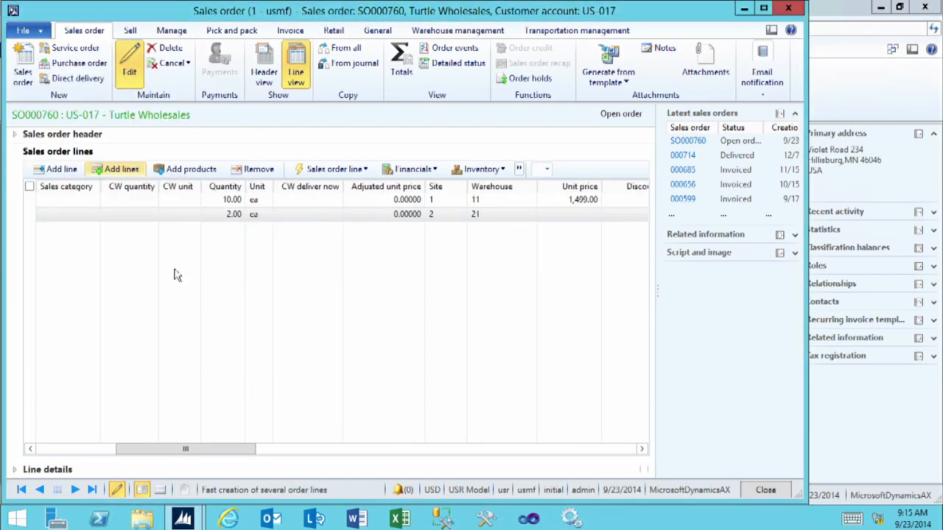
{"action": "left_click", "coordinate": [125, 215]}
{"action": "left_click", "coordinate": [256, 171]}
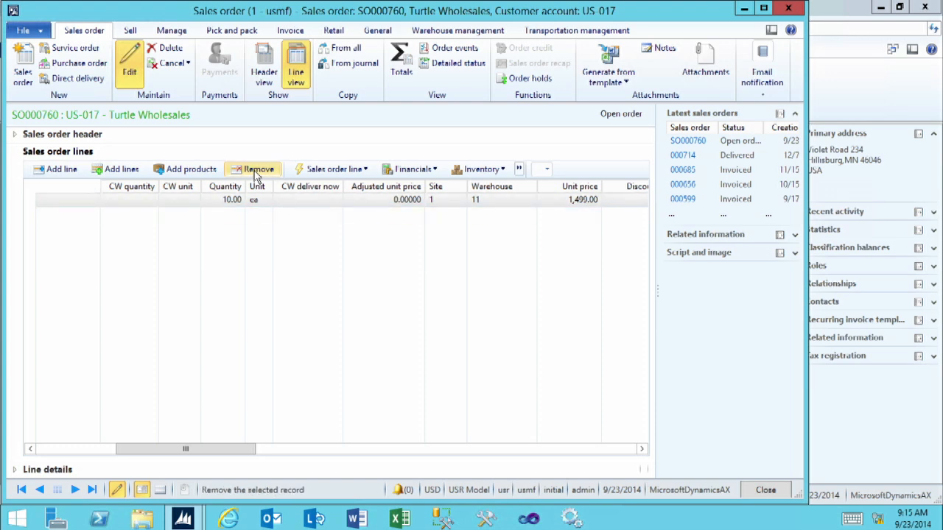
Create several order lines at once from existing items: 100 of A0001 on site 2 and 20 of 1703 on site 1.
{"action": "left_click", "coordinate": [111, 172]}
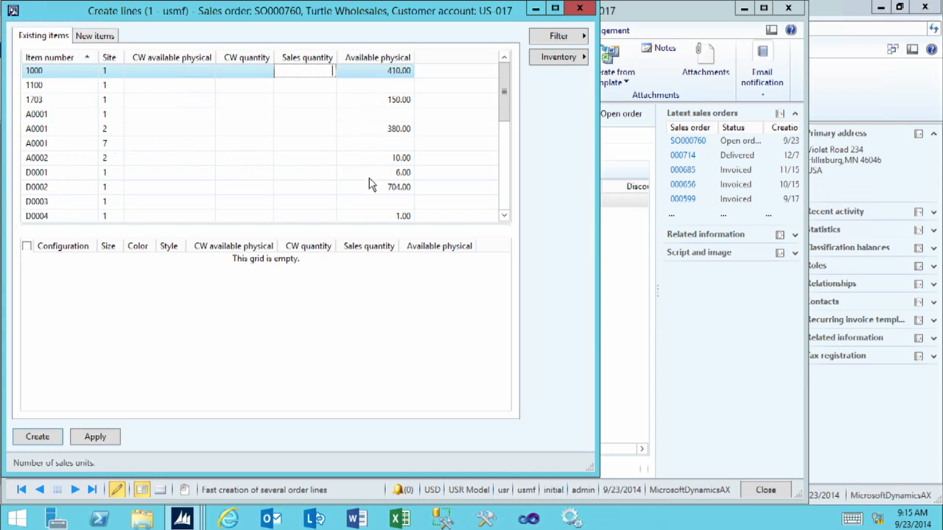
{"action": "left_click", "coordinate": [381, 130]}
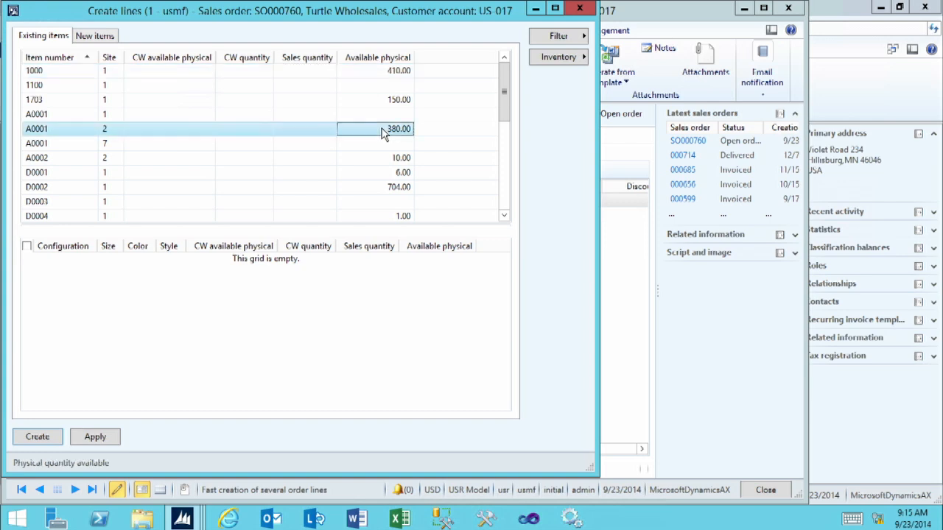
{"action": "left_click", "coordinate": [51, 131]}
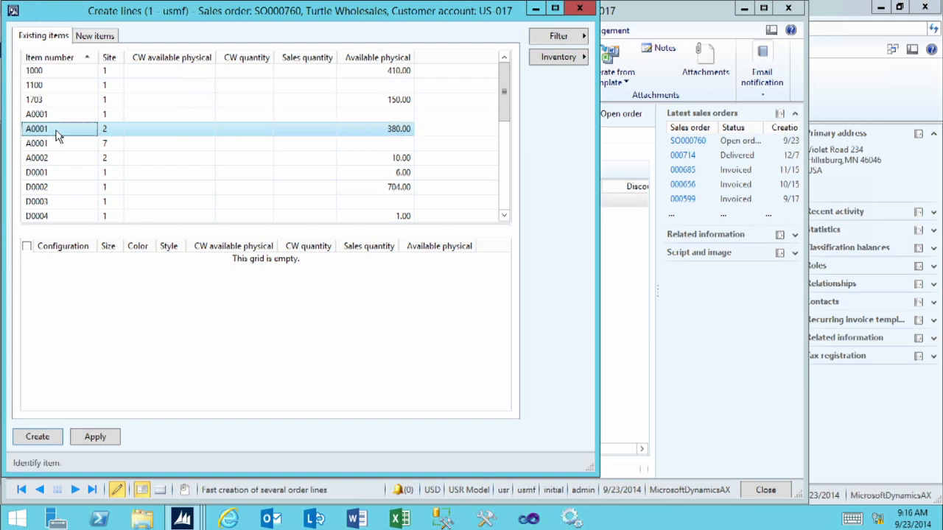
{"action": "left_click", "coordinate": [307, 129]}
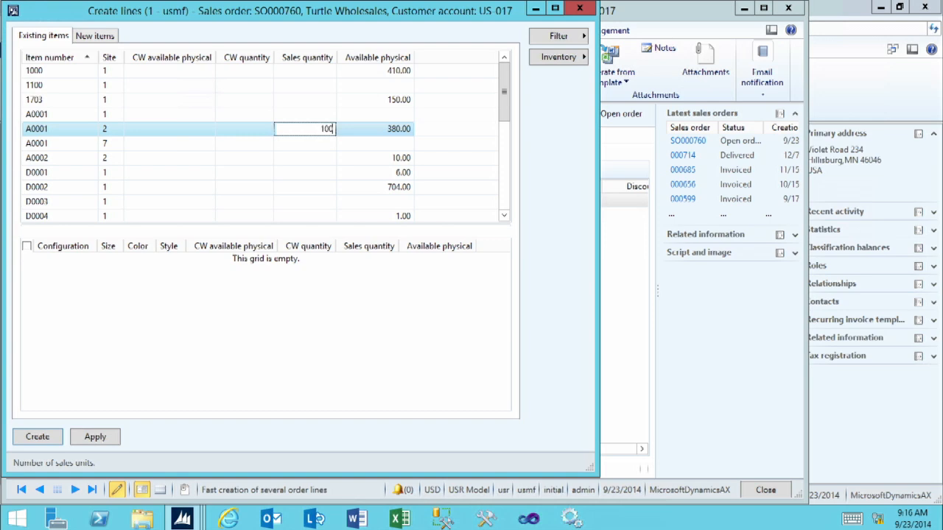
{"action": "type", "text": "100"}
{"action": "left_click", "coordinate": [326, 101]}
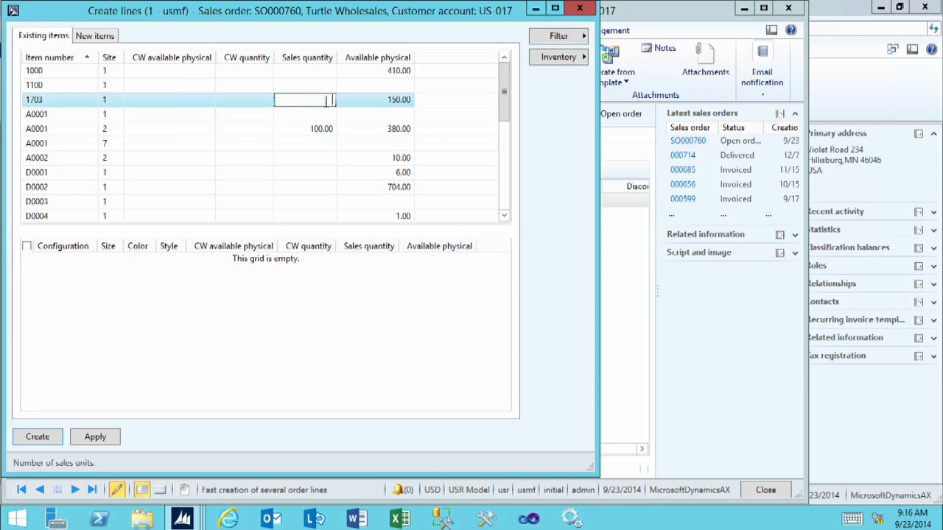
{"action": "type", "text": "20"}
{"action": "left_click", "coordinate": [31, 439]}
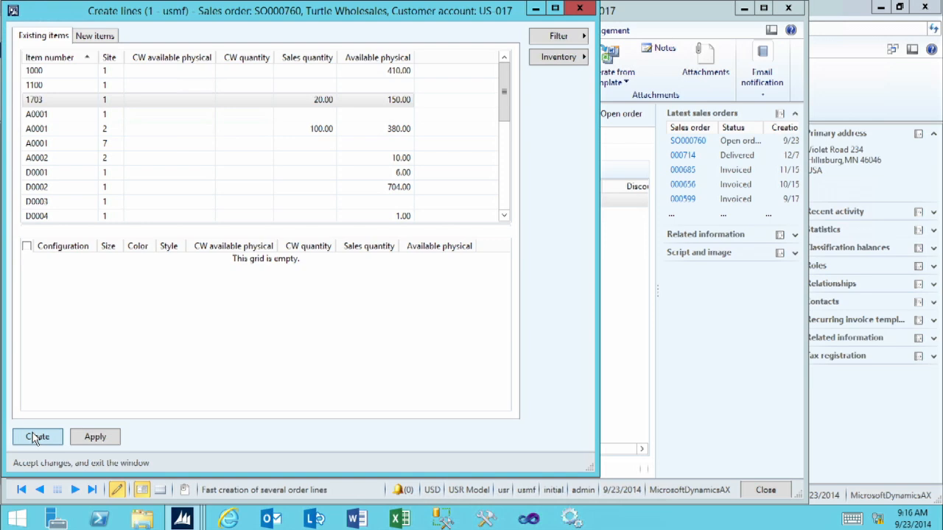
{"action": "left_click", "coordinate": [36, 438]}
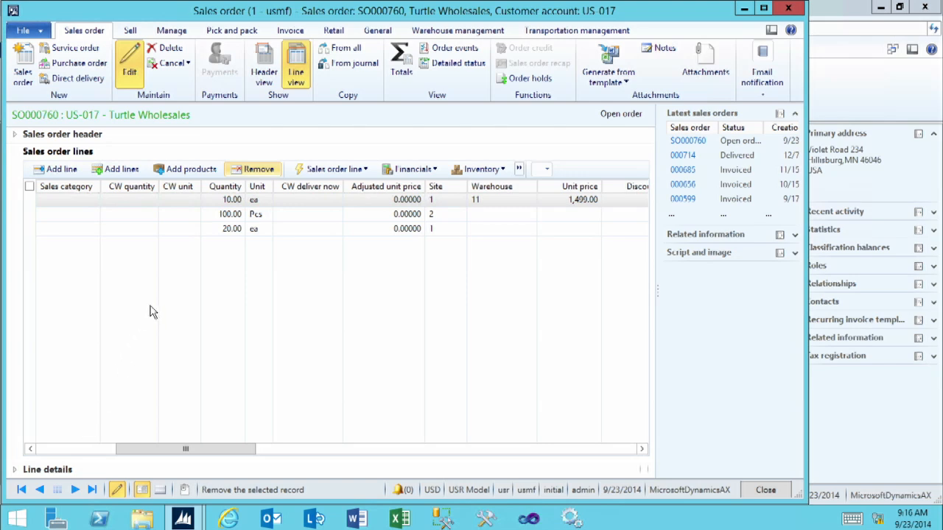
Start adding products to the order and filter the available products by Apparel and Footwear in the Retail Product Category hierarchy.
{"action": "left_click", "coordinate": [179, 170]}
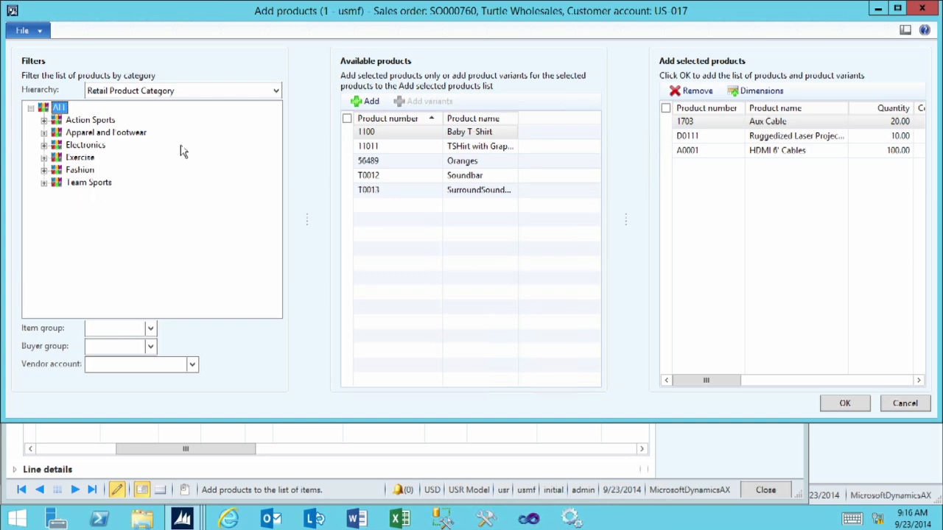
{"action": "left_click", "coordinate": [276, 91]}
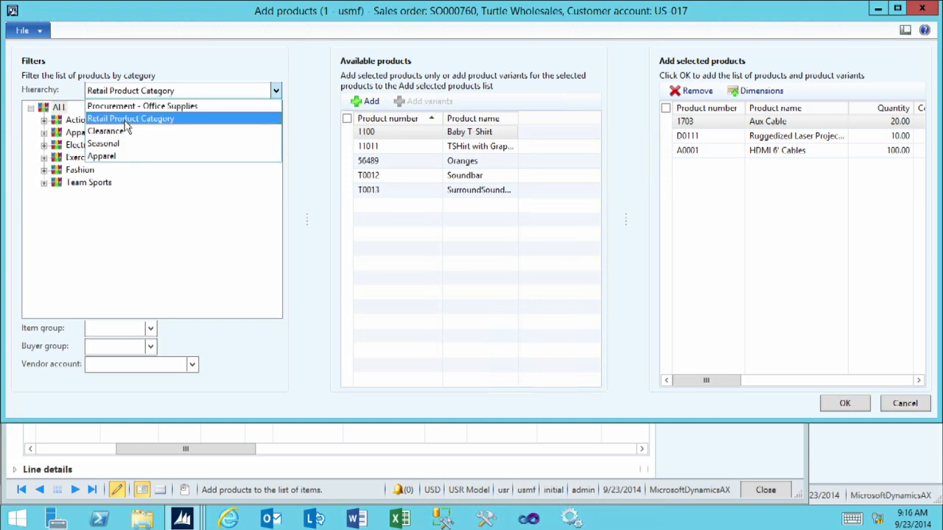
{"action": "left_click", "coordinate": [92, 118]}
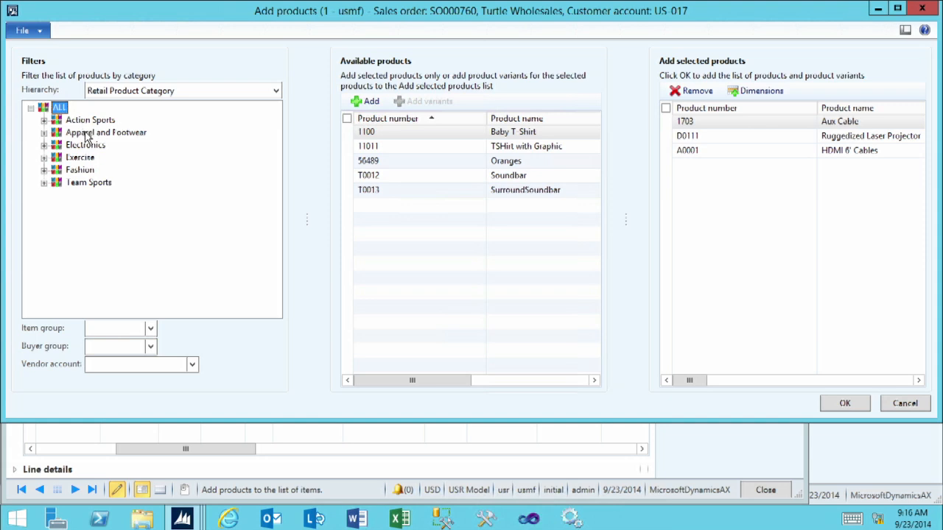
{"action": "left_click", "coordinate": [87, 134]}
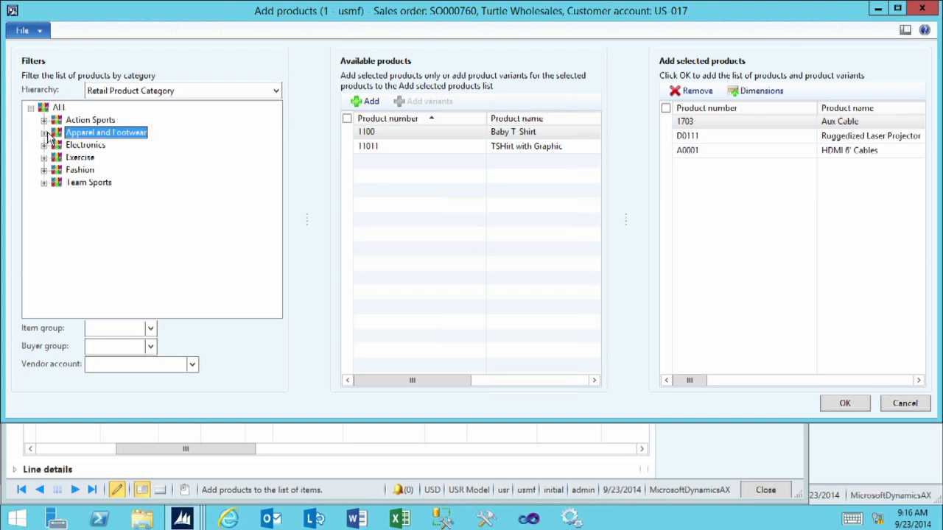
Widen the category filter to ALL and add T0012 Soundbar to the selected products.
{"action": "left_click", "coordinate": [58, 108]}
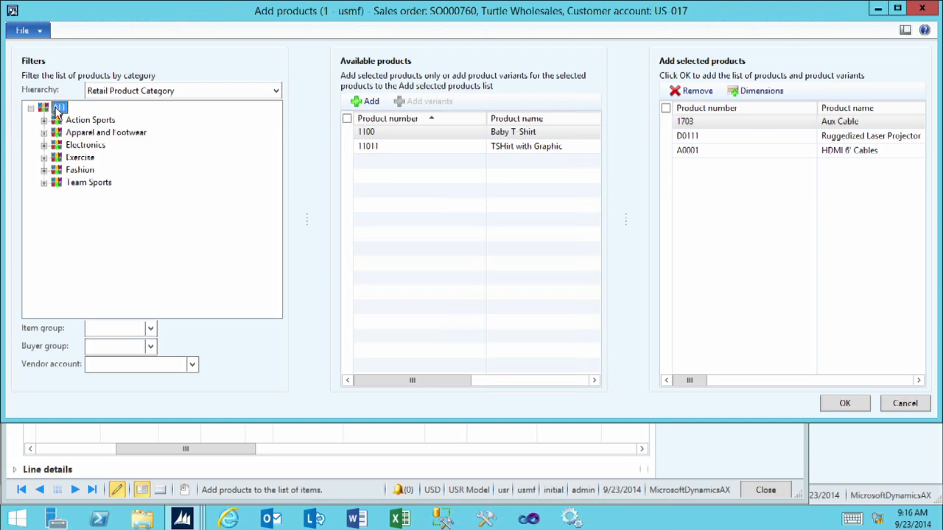
{"action": "left_click", "coordinate": [112, 327]}
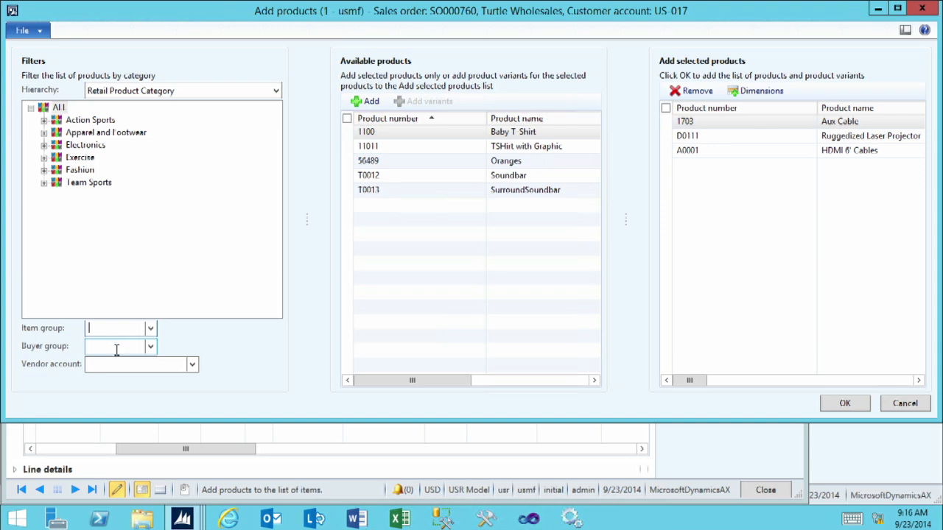
{"action": "left_click", "coordinate": [117, 347]}
{"action": "left_click", "coordinate": [123, 369]}
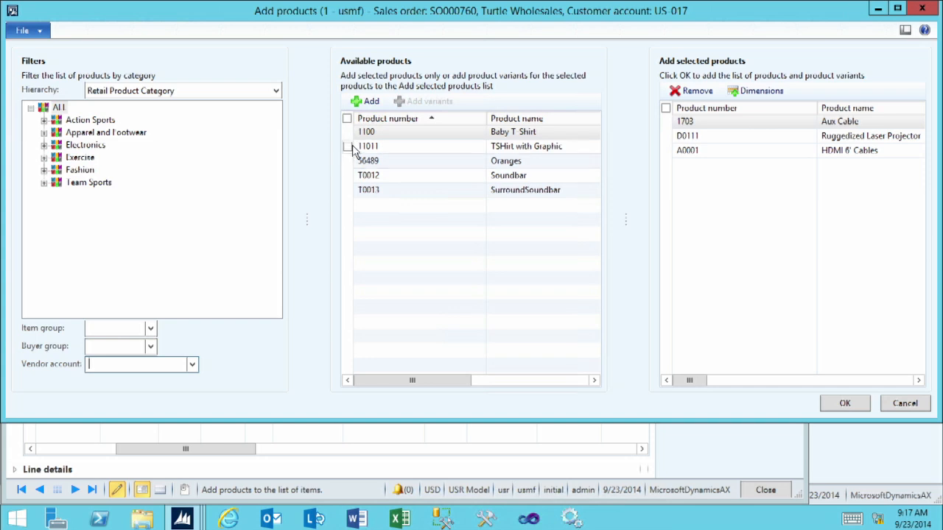
{"action": "left_click", "coordinate": [347, 177]}
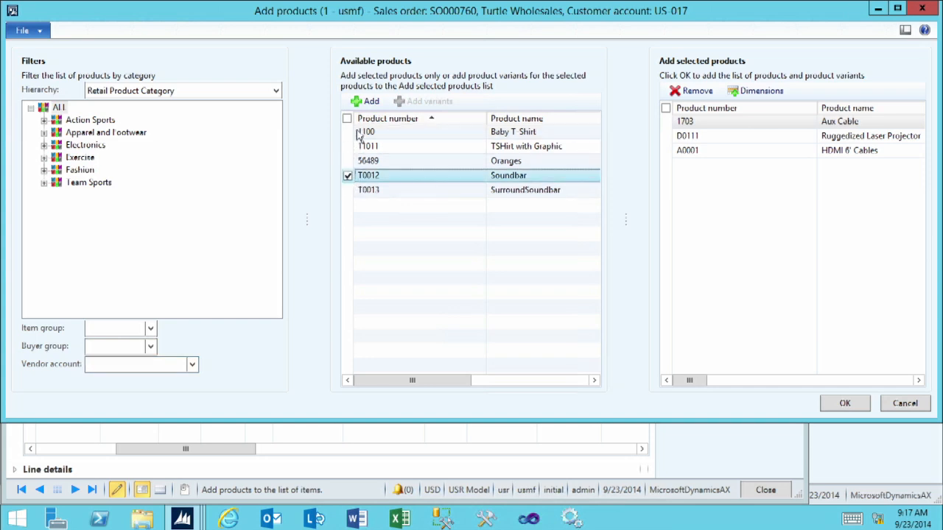
{"action": "left_click", "coordinate": [366, 101]}
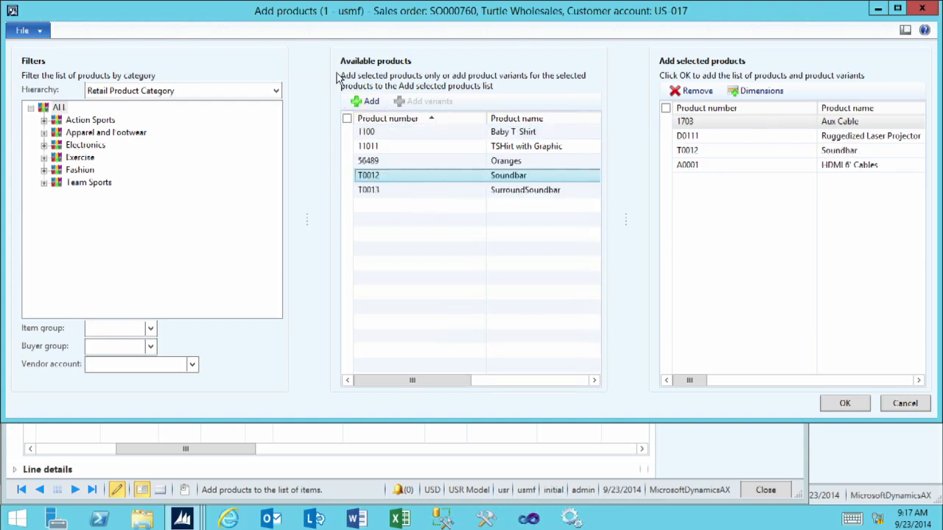
Set the quantity of the selected product T0012 to 40 and insert it into the sales order.
{"action": "left_click", "coordinate": [729, 153]}
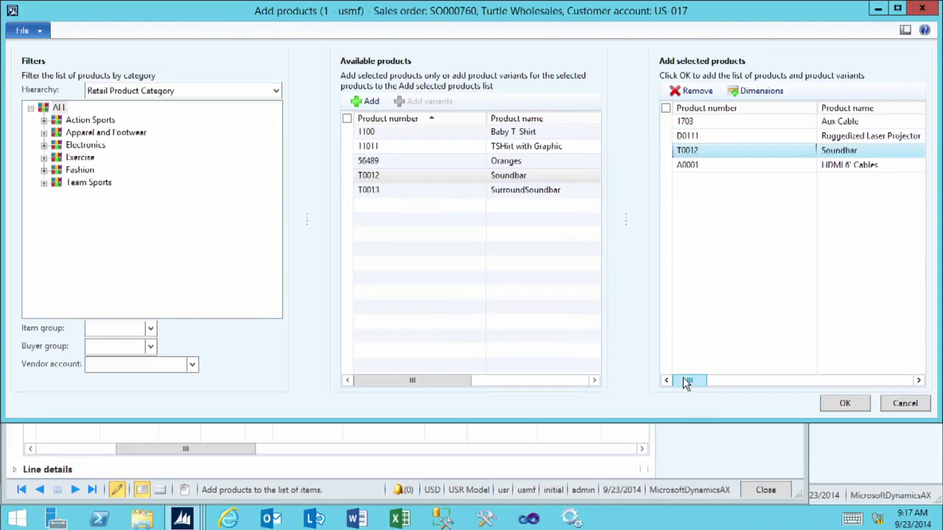
{"action": "left_click_drag", "start_coordinate": [685, 381], "coordinate": [747, 380]}
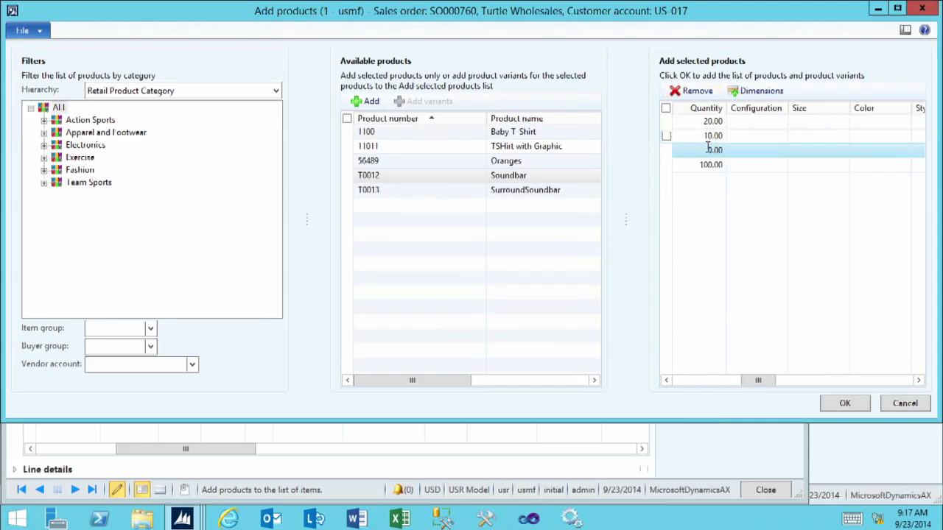
{"action": "left_click", "coordinate": [705, 149]}
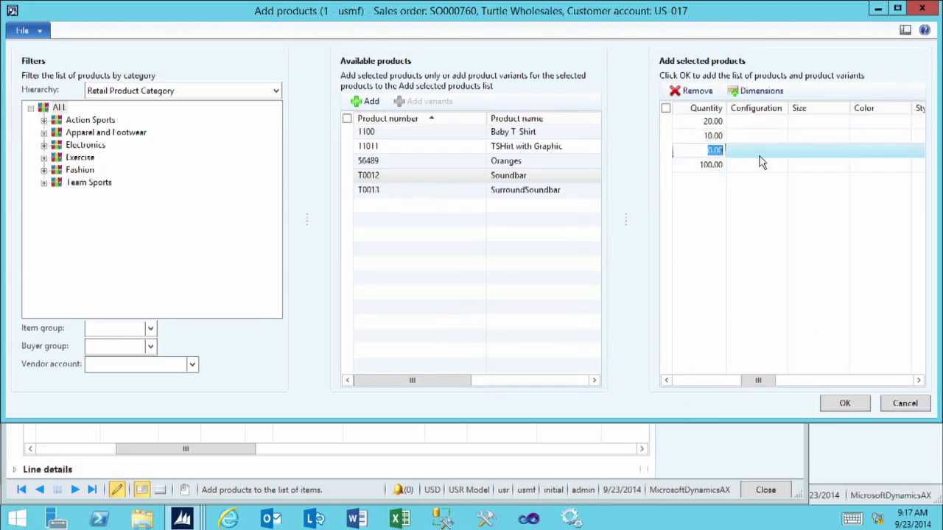
{"action": "type", "text": "40"}
{"action": "left_click", "coordinate": [764, 149]}
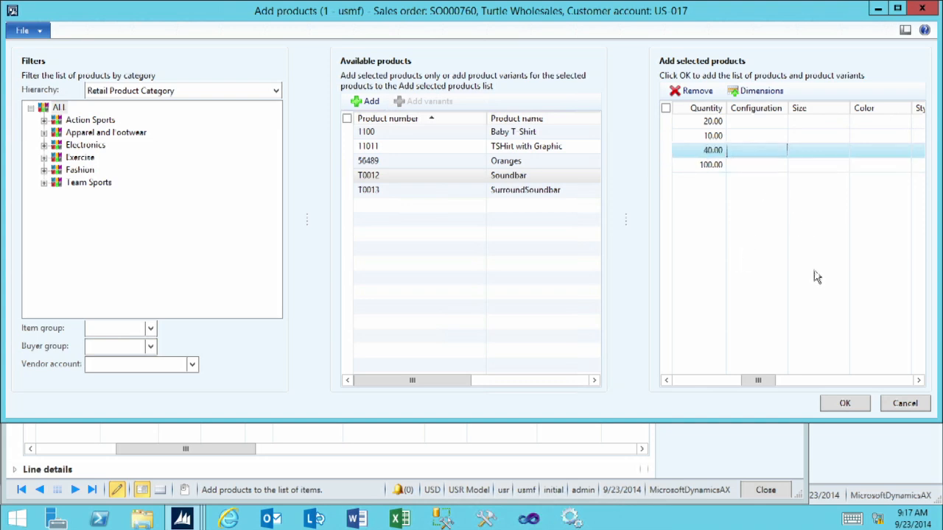
{"action": "left_click", "coordinate": [849, 408]}
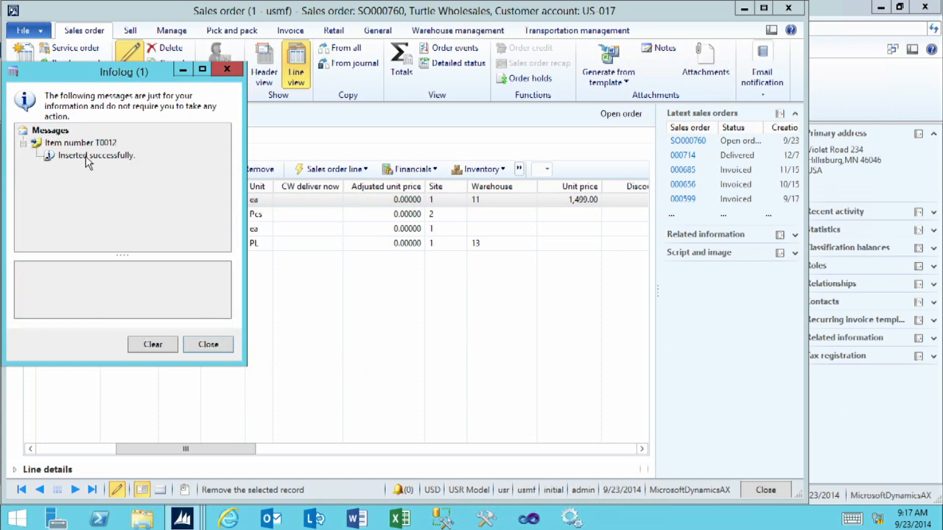
{"action": "left_click", "coordinate": [87, 157]}
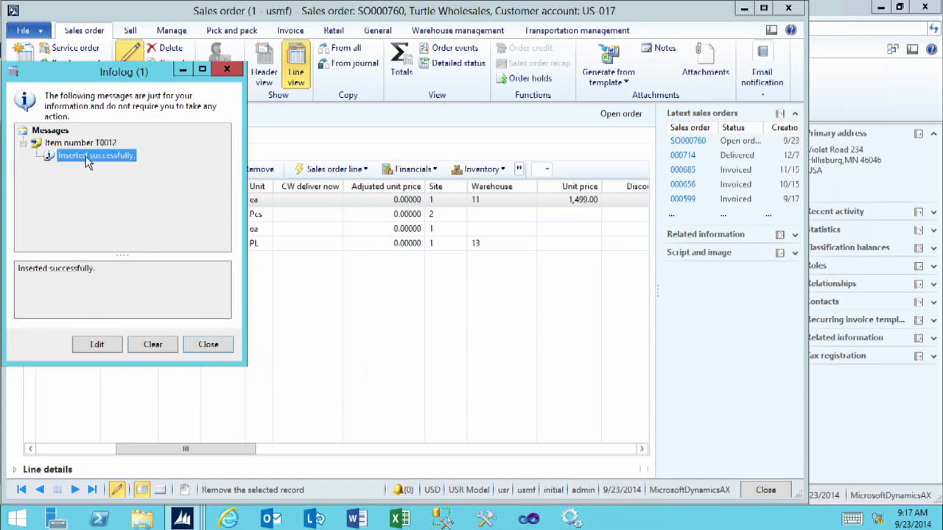
{"action": "left_click", "coordinate": [208, 345]}
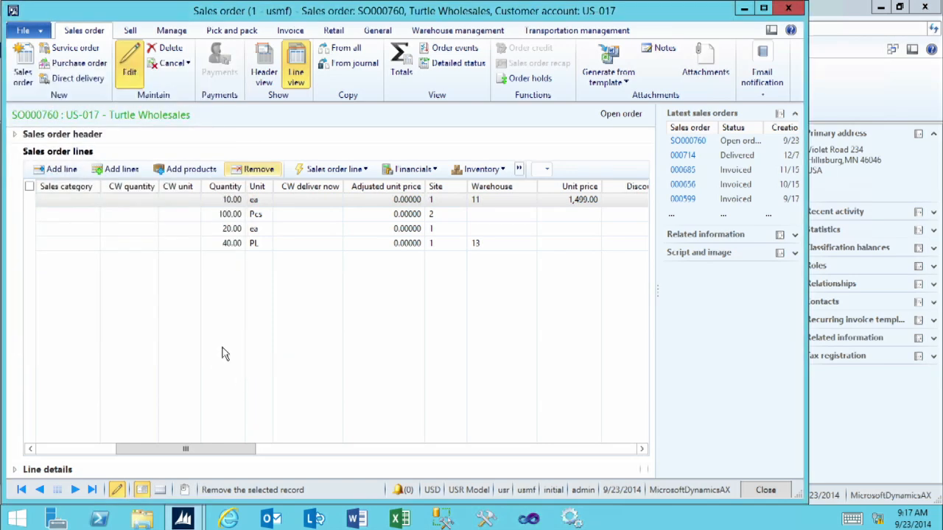
Add a new order line without an item, using the Installation sales category under Auto audio systems.
{"action": "left_click", "coordinate": [63, 170]}
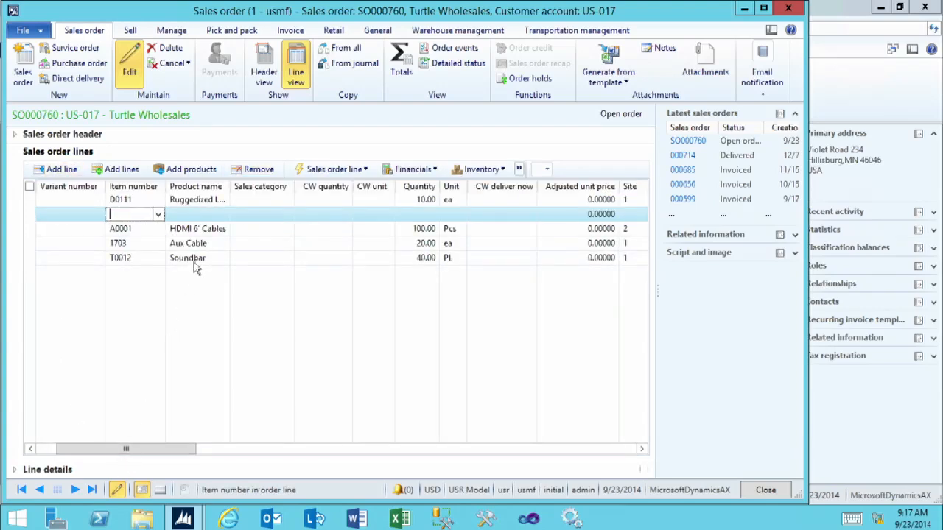
{"action": "left_click", "coordinate": [239, 214]}
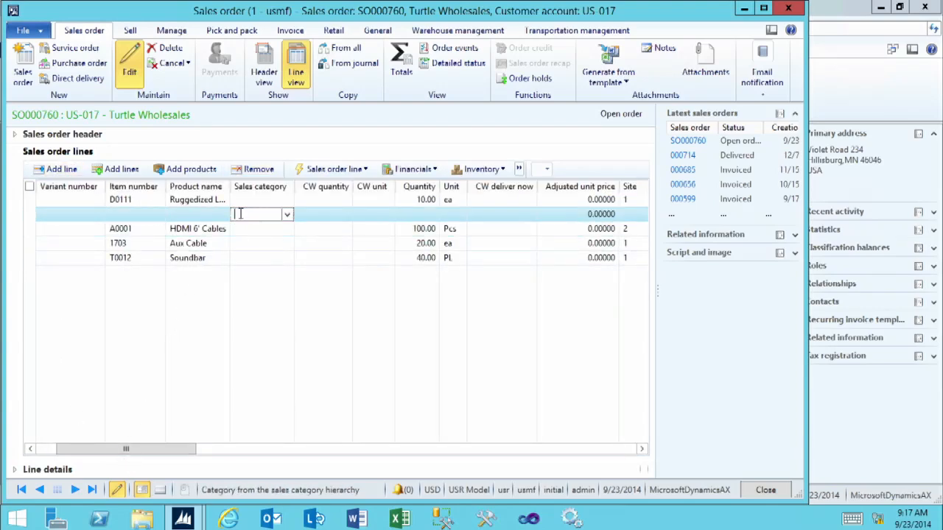
{"action": "left_click", "coordinate": [287, 215]}
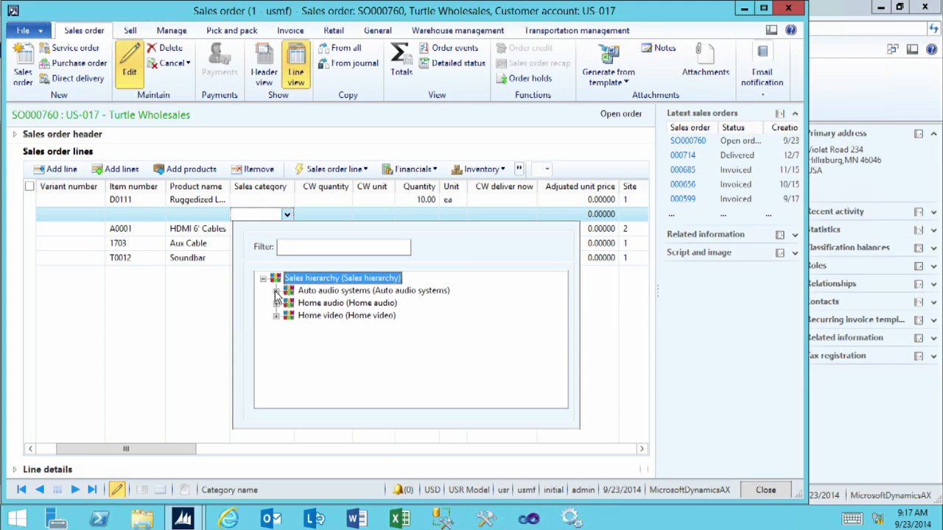
{"action": "left_click", "coordinate": [276, 293]}
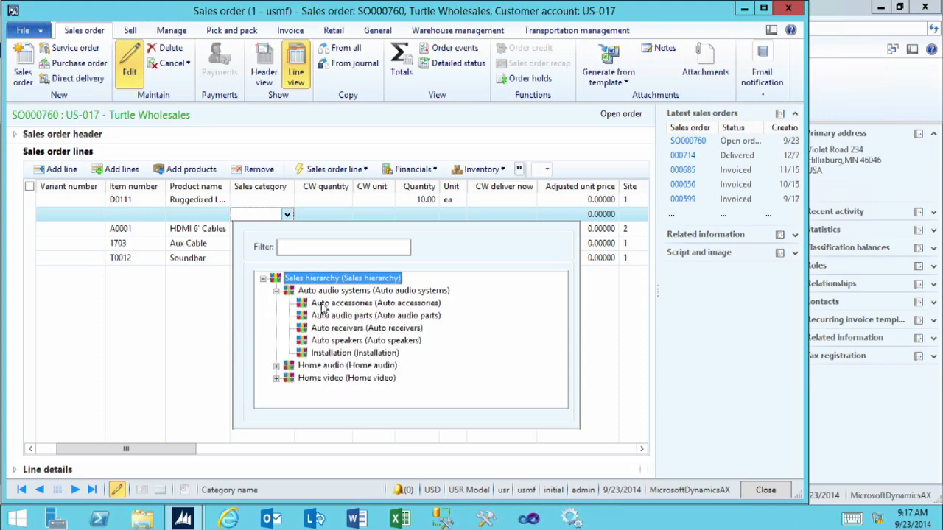
{"action": "left_click", "coordinate": [337, 354]}
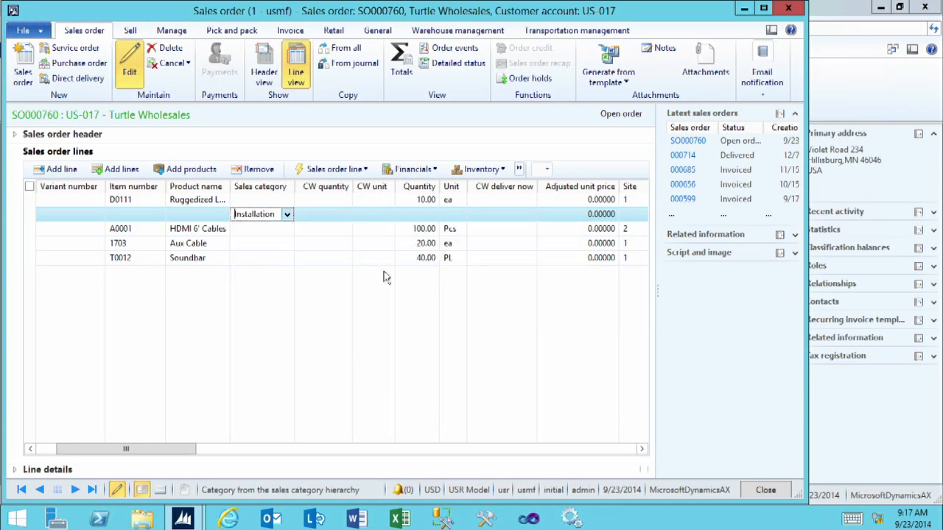
Set the Installation line's quantity to 4 and its unit to hr.
{"action": "left_click", "coordinate": [409, 214]}
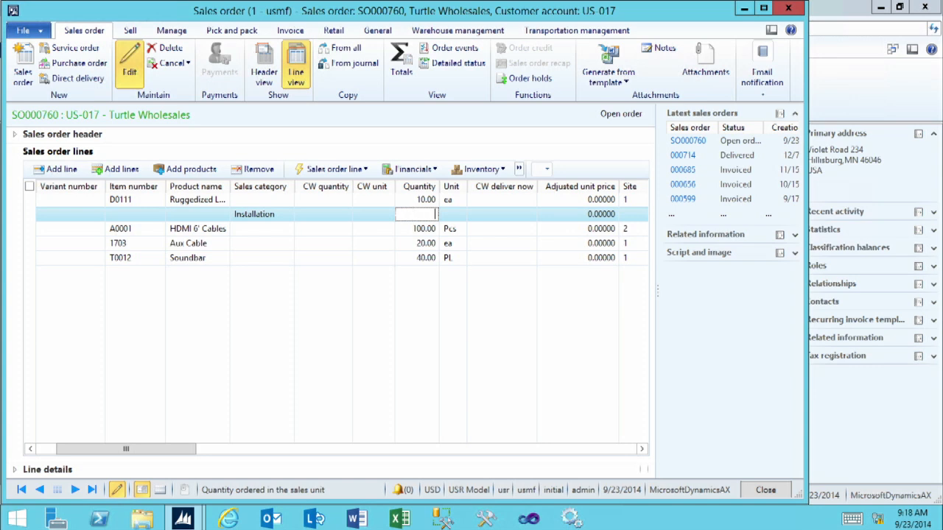
{"action": "type", "text": "4"}
{"action": "key", "text": "Tab"}
{"action": "type", "text": "hr"}
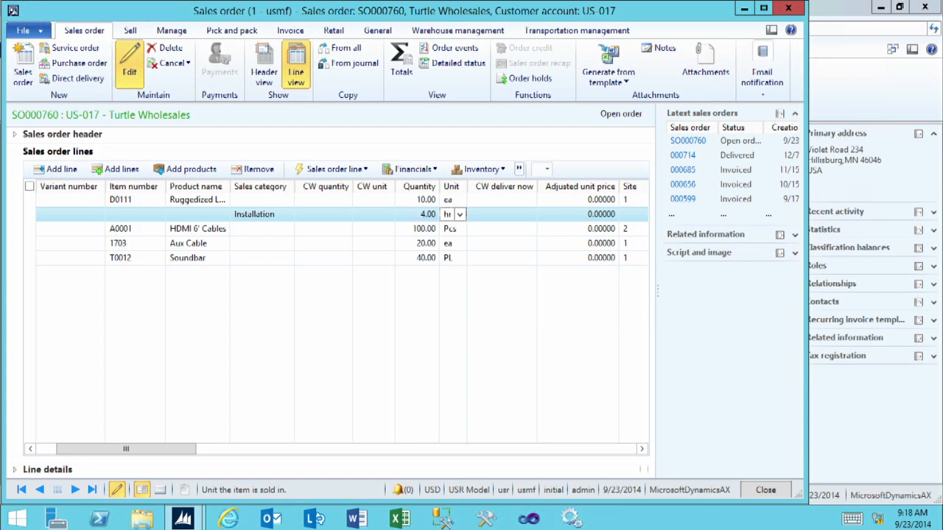
{"action": "key", "text": "Tab"}
{"action": "left_click", "coordinate": [413, 213]}
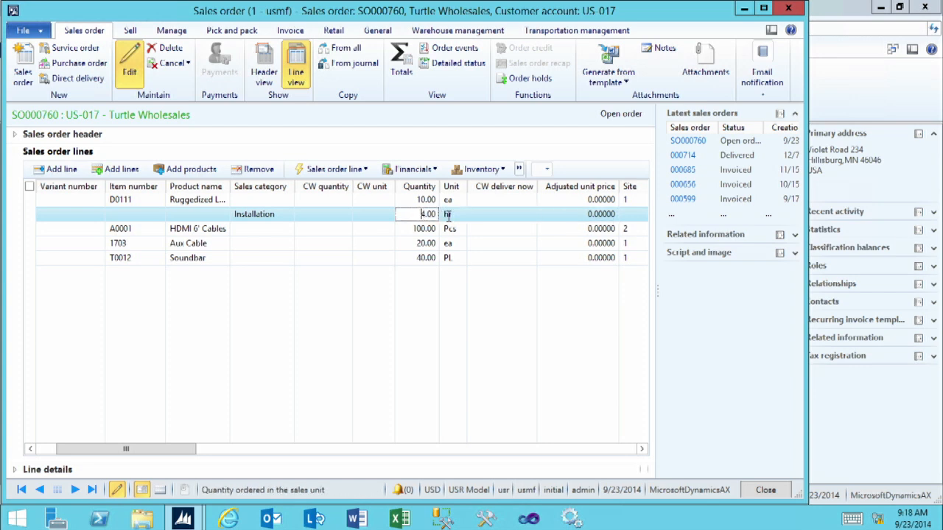
Set the site of the Installation line to 1.
{"action": "left_click", "coordinate": [642, 448]}
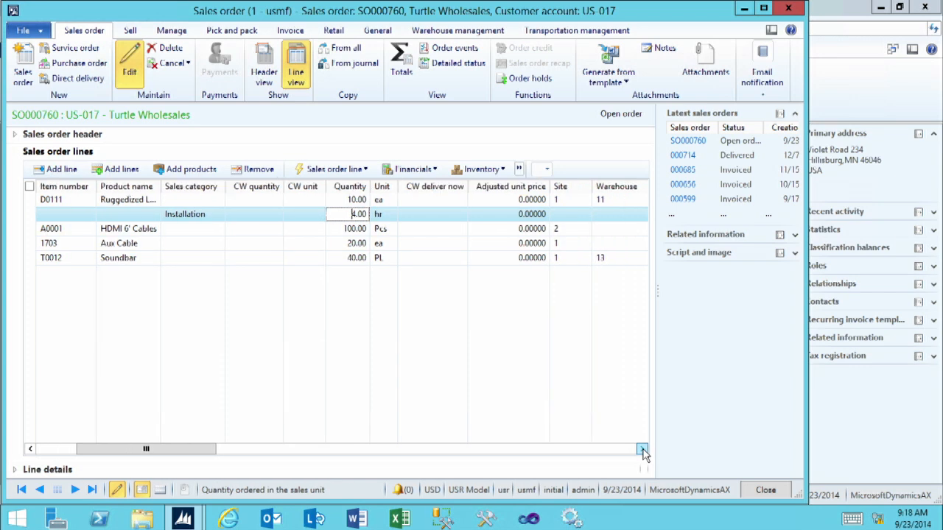
{"action": "left_click", "coordinate": [641, 449]}
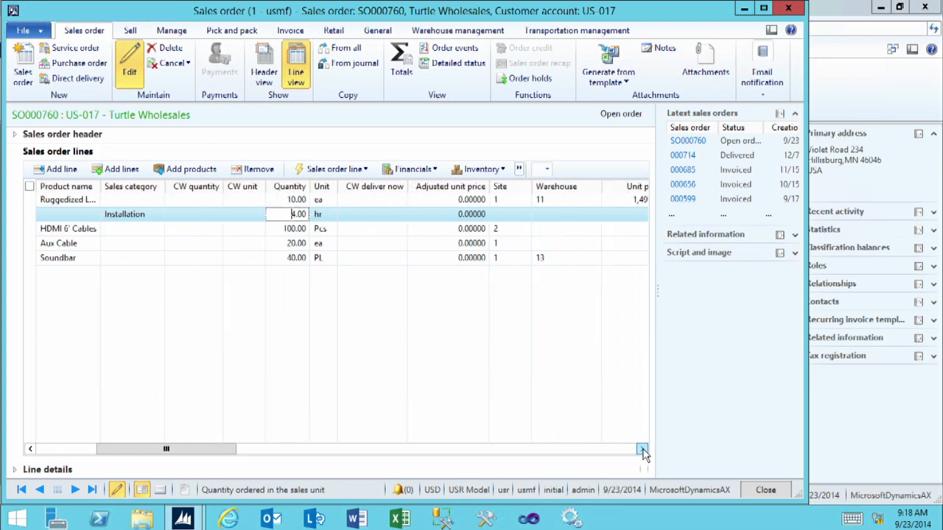
{"action": "left_click", "coordinate": [506, 215]}
{"action": "type", "text": "1"}
{"action": "key", "text": "Tab"}
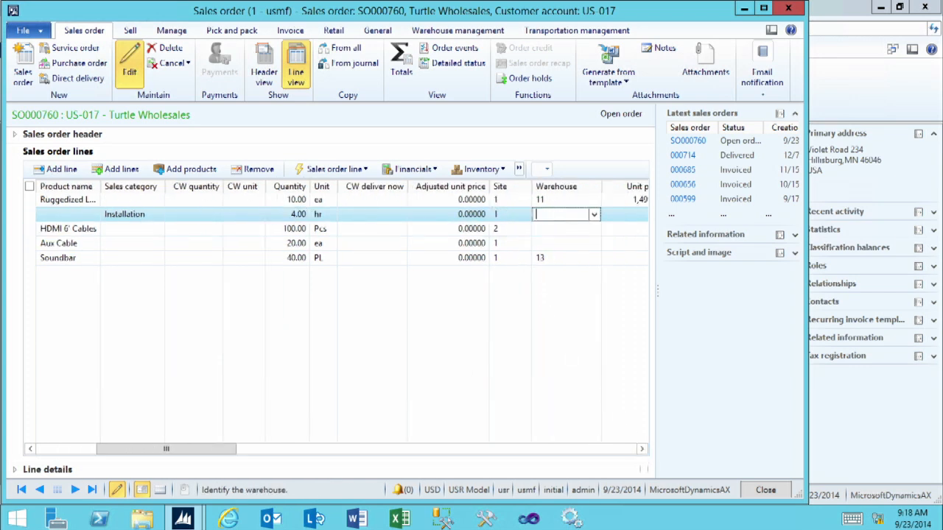
Try to set the Installation line's warehouse to 1110.
{"action": "type", "text": "1110"}
{"action": "key", "text": "Tab"}
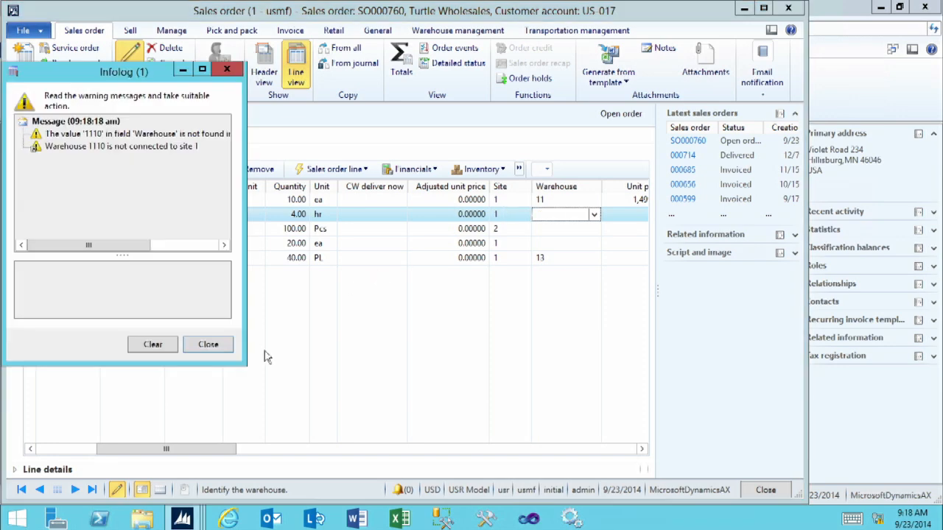
{"action": "left_click", "coordinate": [208, 344]}
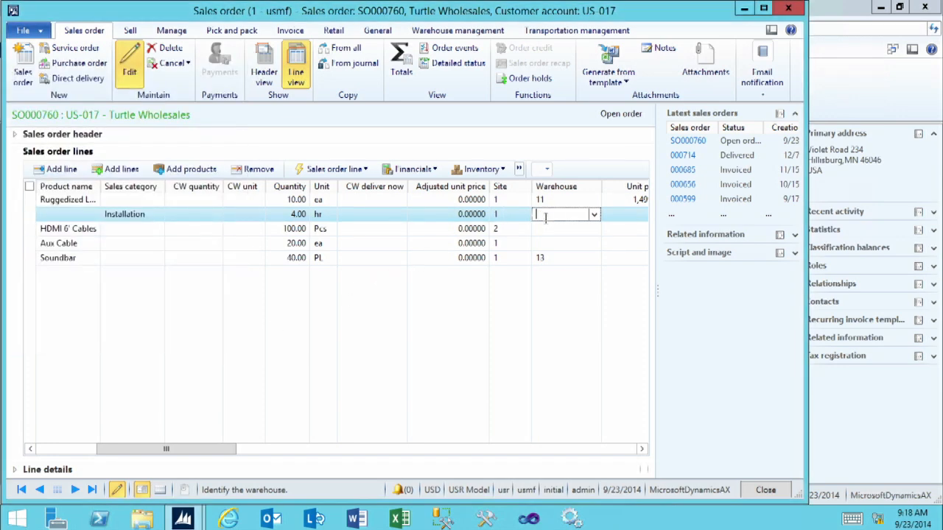
Set the Installation line's warehouse to 11 and its unit price to 149.
{"action": "type", "text": "11"}
{"action": "key", "text": "Delete"}
{"action": "key", "text": "Tab"}
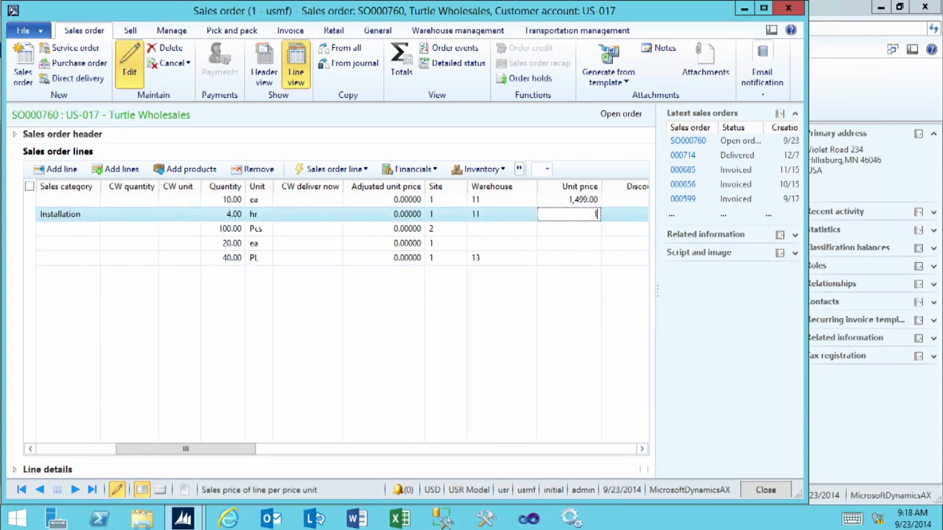
{"action": "type", "text": "149"}
{"action": "key", "text": "Tab"}
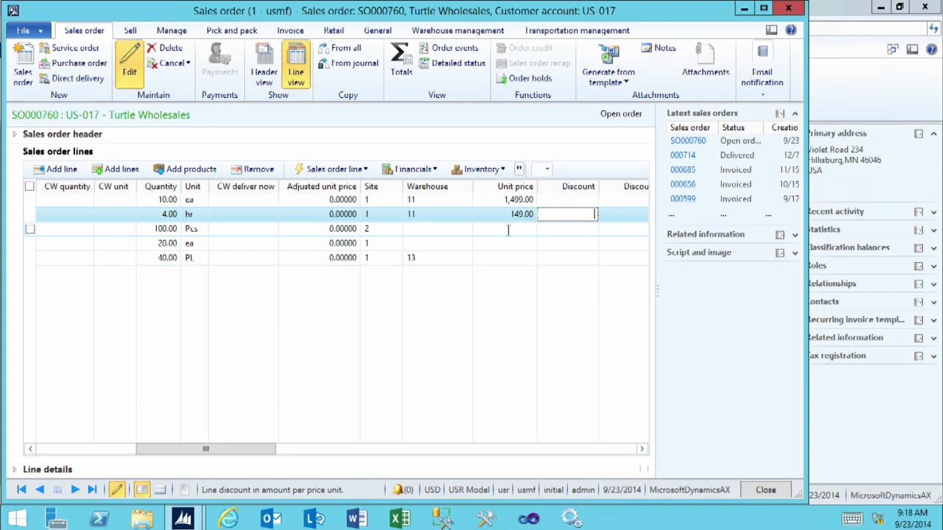
Enter unit prices of 29.00 for HDMI 6' Cables, 19 for Aux Cable and 45 for Soundbar.
{"action": "left_click", "coordinate": [508, 230]}
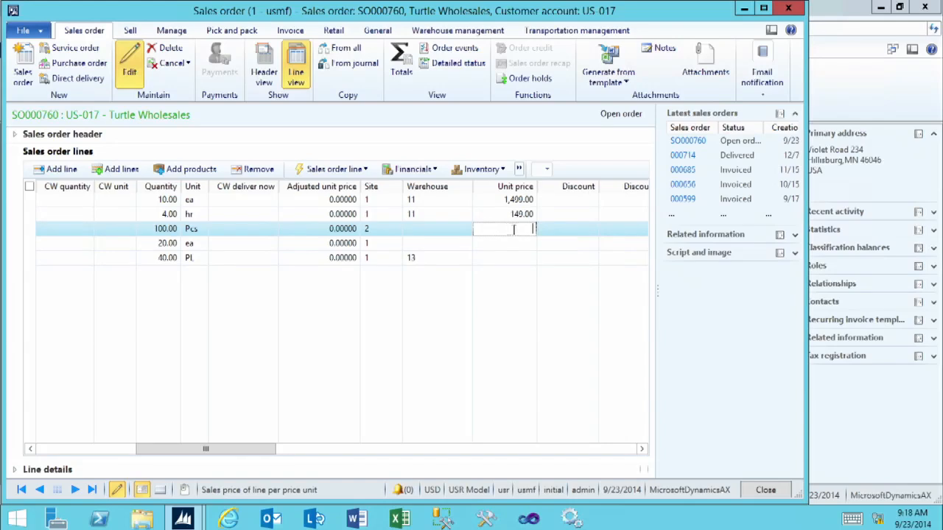
{"action": "type", "text": "29.00"}
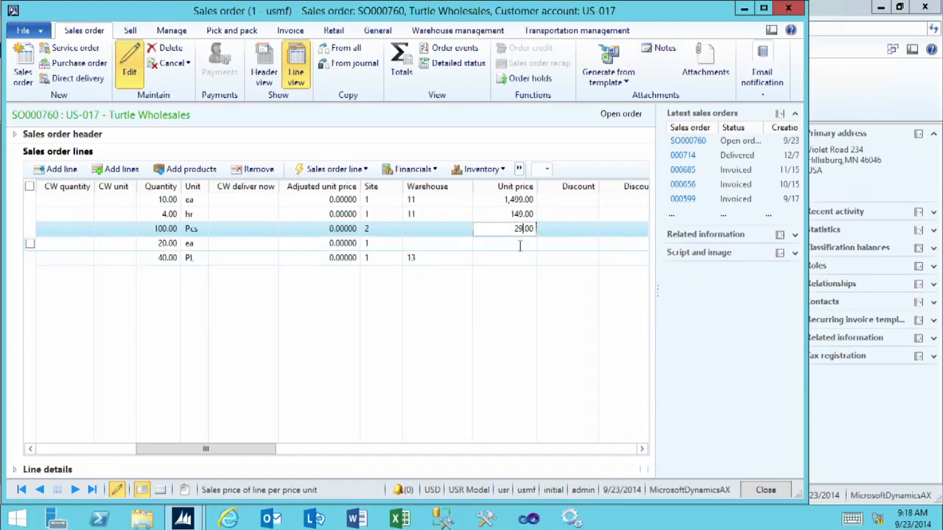
{"action": "left_click", "coordinate": [519, 245]}
{"action": "type", "text": "15"}
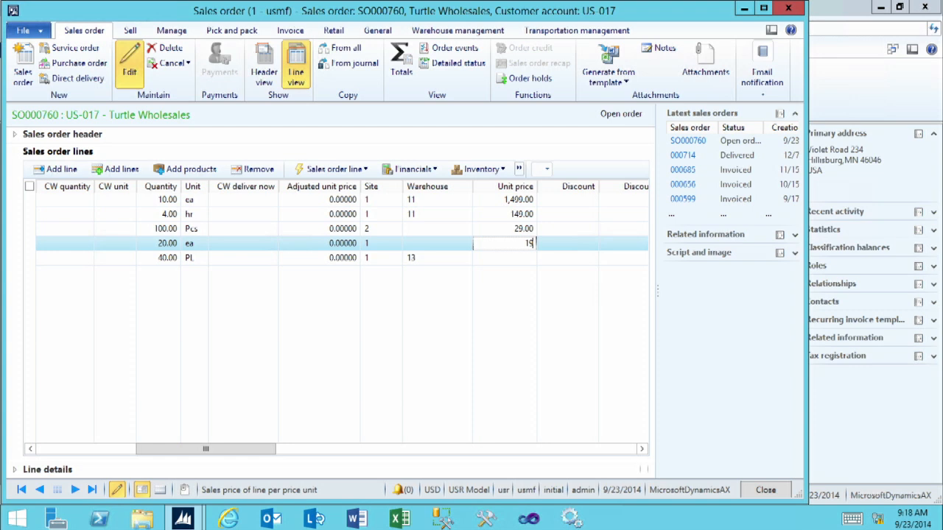
{"action": "left_click", "coordinate": [506, 258]}
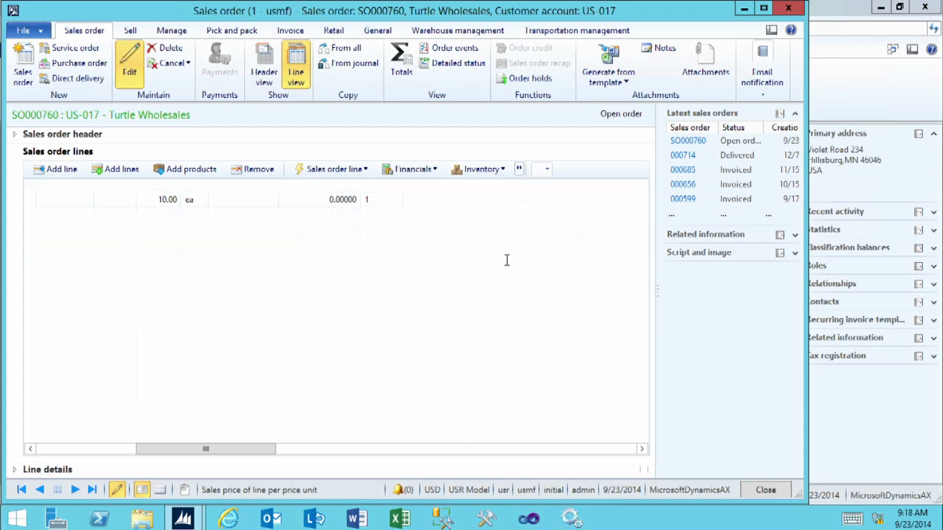
{"action": "type", "text": "45"}
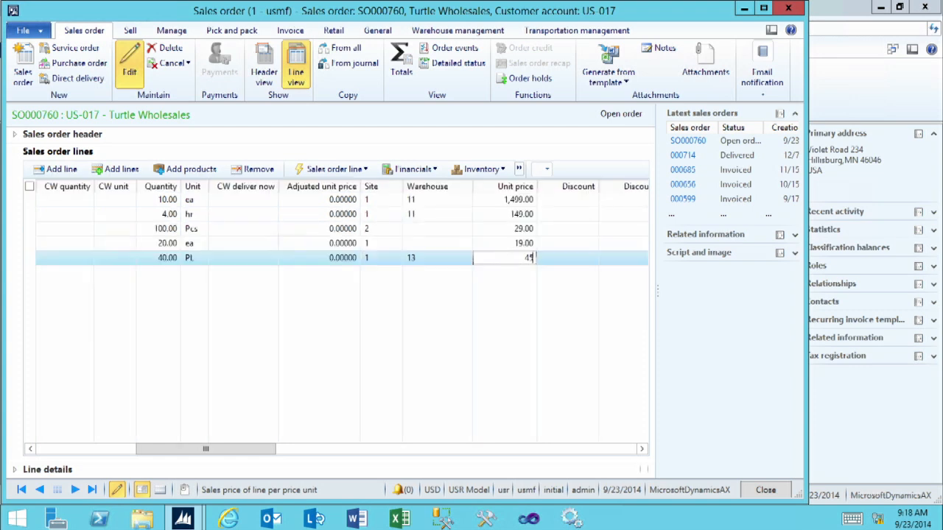
Set the HDMI 6' Cables line's warehouse to 21, accepting the standard price overwrite and the recalculation of ship and receipt dates.
{"action": "left_click", "coordinate": [414, 228]}
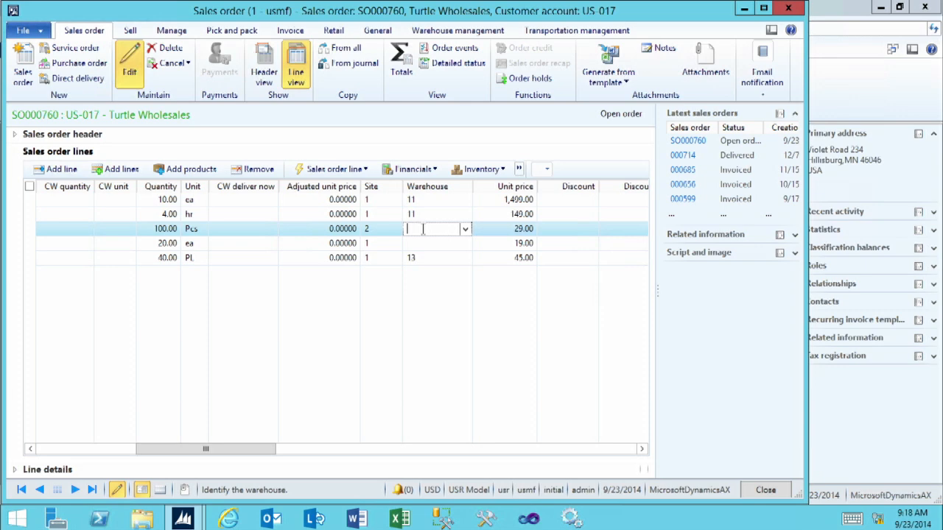
{"action": "type", "text": "21"}
{"action": "key", "text": "Tab"}
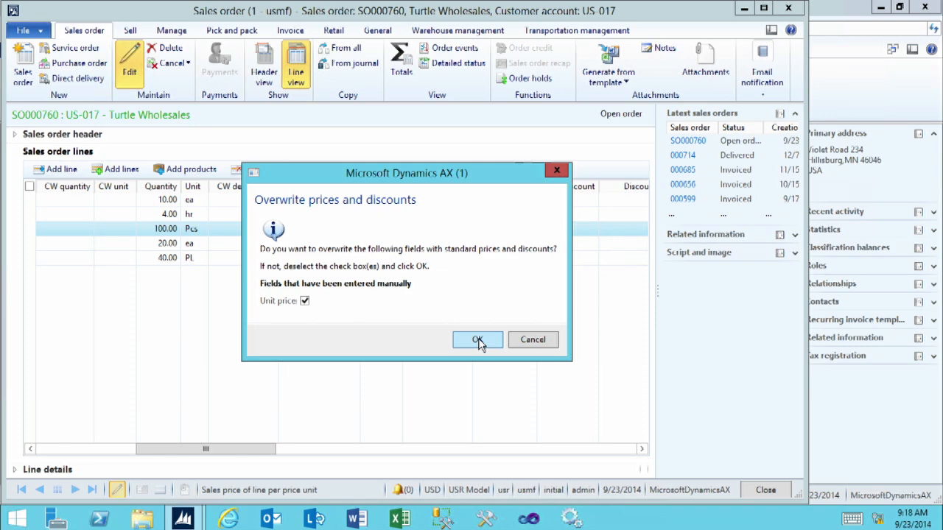
{"action": "left_click", "coordinate": [478, 341]}
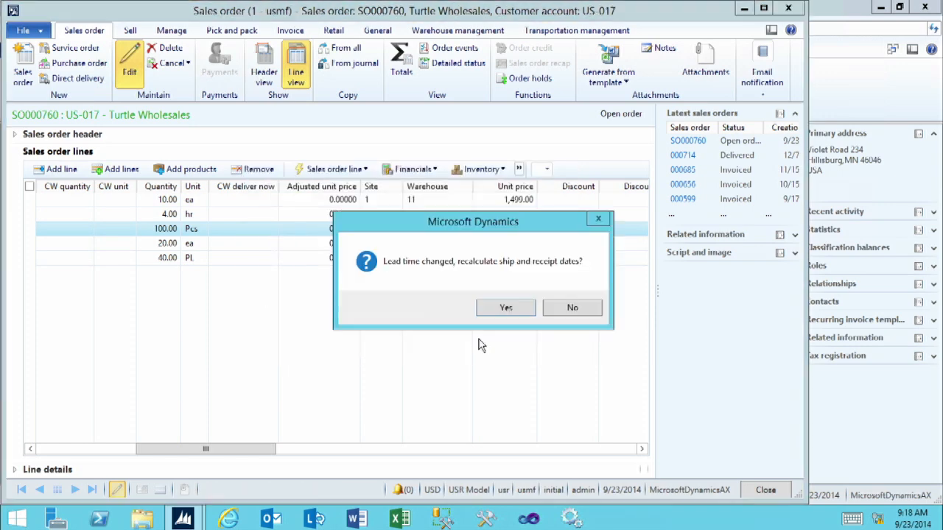
{"action": "left_click", "coordinate": [495, 306]}
Set the Aux Cable line's warehouse to 13, Site 1 - Finished Goods.
{"action": "key", "text": "Down"}
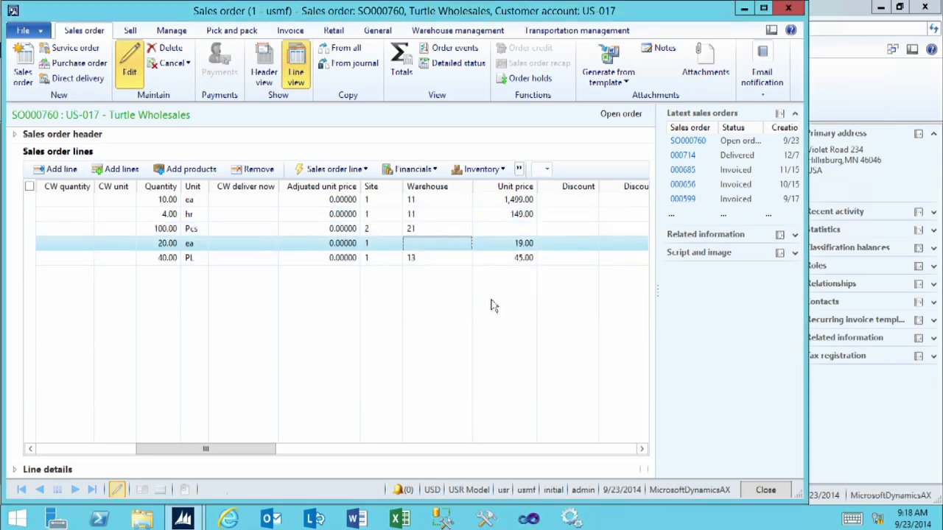
{"action": "left_click", "coordinate": [417, 243]}
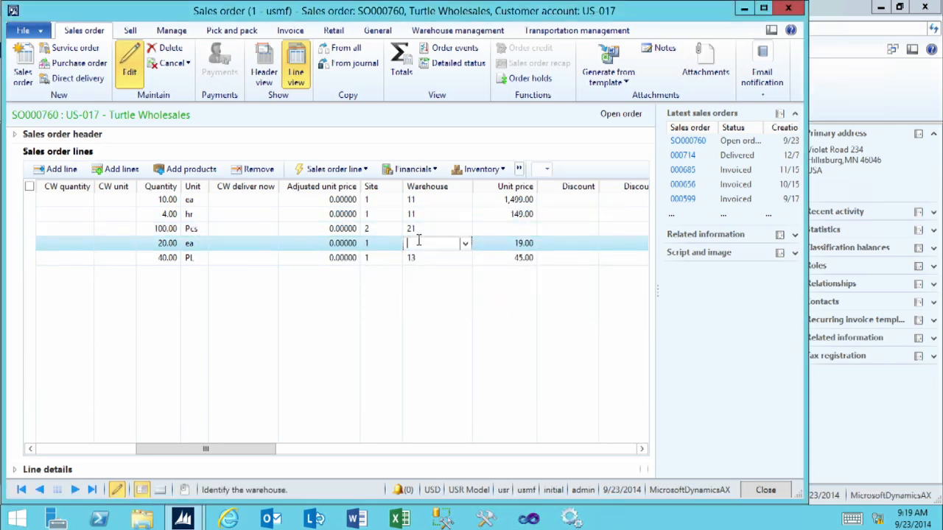
{"action": "left_click", "coordinate": [464, 244]}
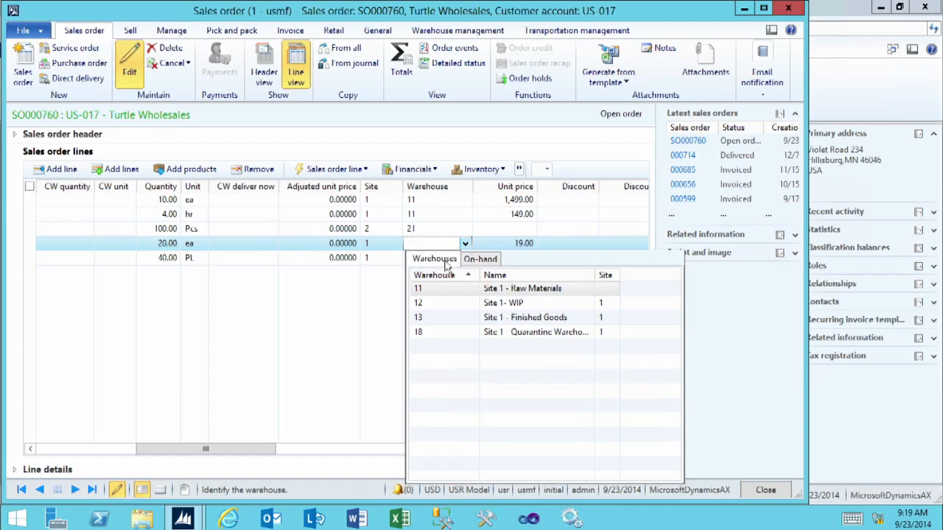
{"action": "left_click", "coordinate": [441, 318]}
{"action": "key", "text": "Tab"}
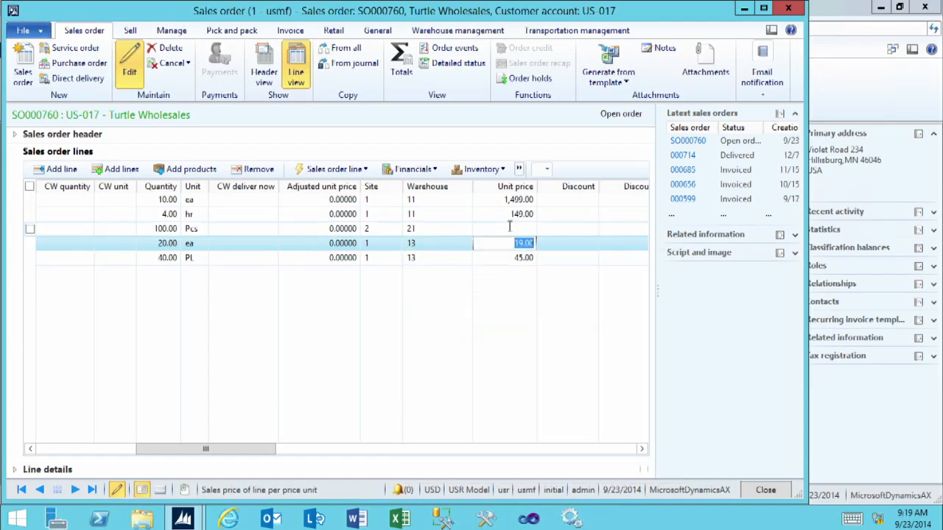
Set the HDMI 6' Cables line's unit price to 29 again.
{"action": "left_click", "coordinate": [509, 228]}
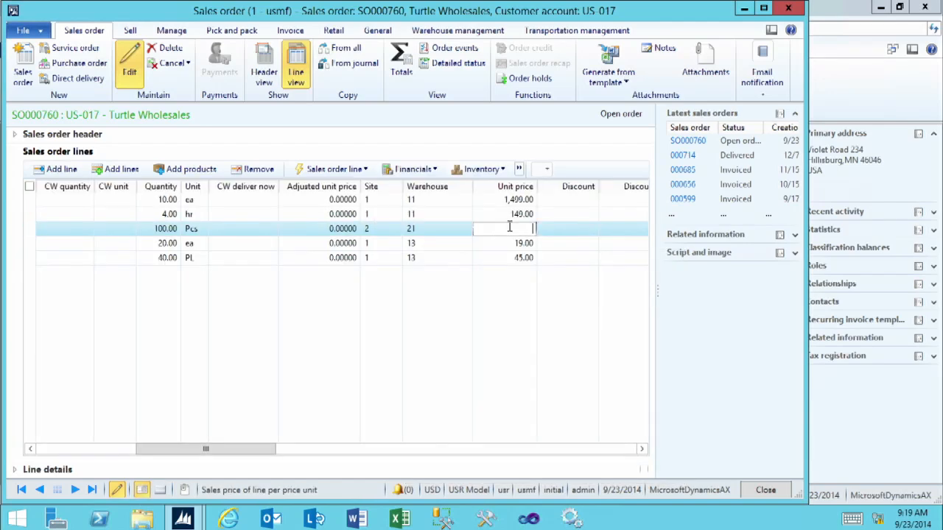
{"action": "type", "text": "29"}
{"action": "key", "text": "Tab"}
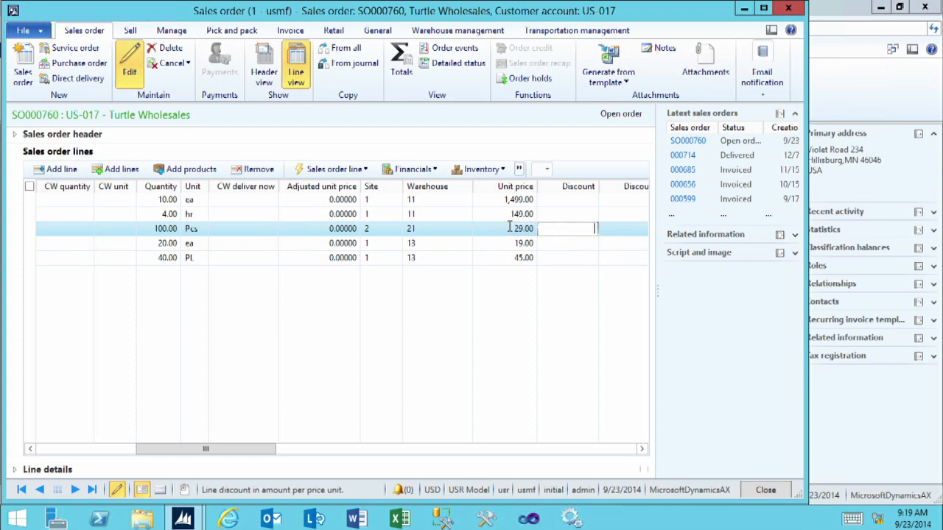